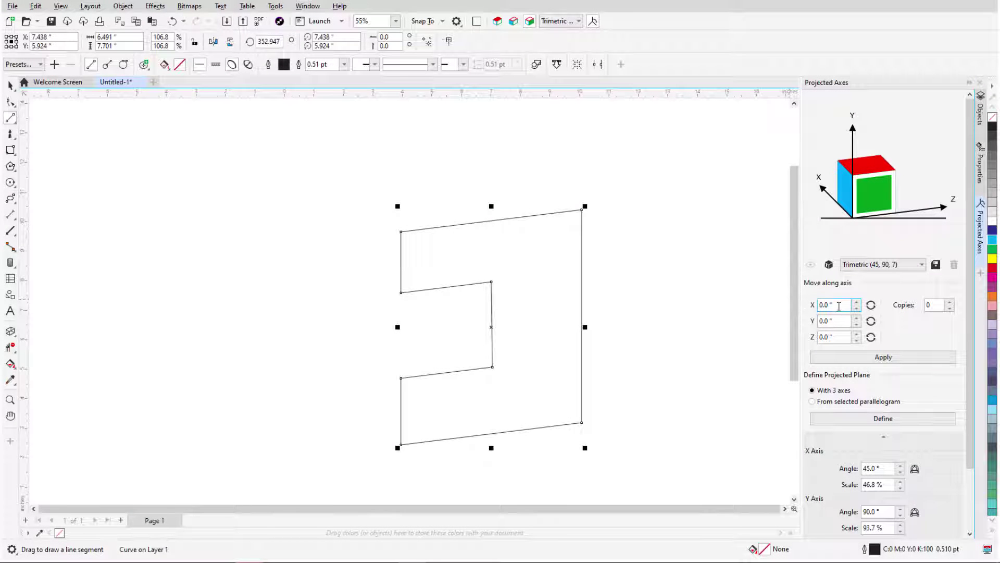
Step: Make one copy of the flat outline offset 10 inches along the X axis
double_click(838, 305)
type("10")
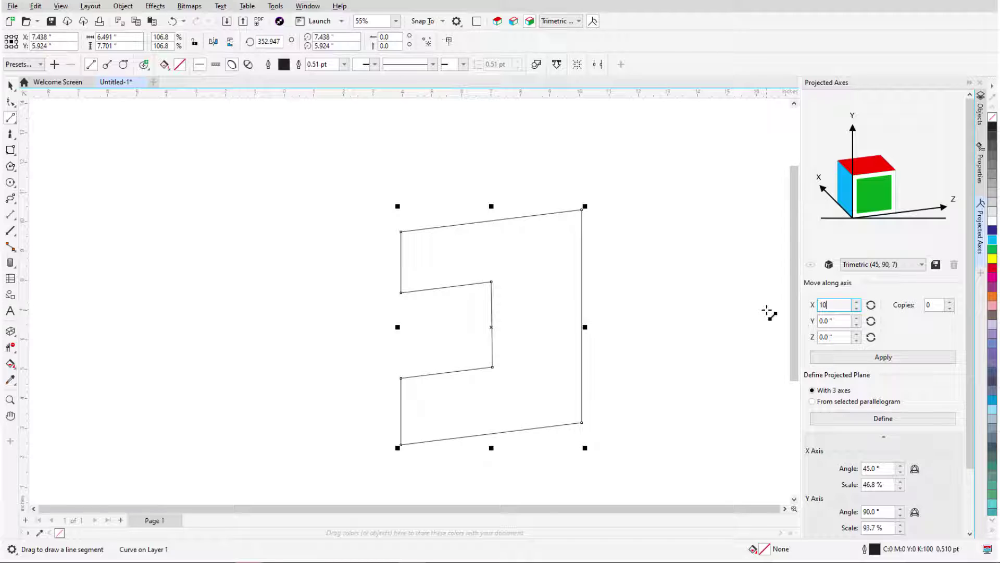
left_click(950, 301)
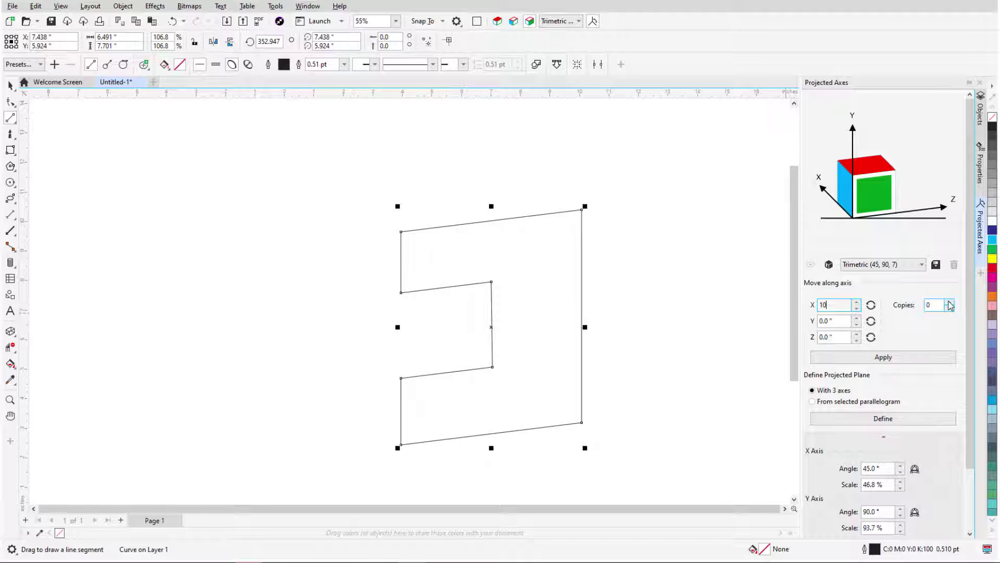
left_click(904, 359)
Step: Draw depth edges joining each corner of the outline to its matching corner on the copy
mouse_move(489, 111)
left_mouse_down()
mouse_move(487, 142)
mouse_move(582, 239)
left_mouse_up()
left_click_drag(401, 259, 304, 162)
left_click_drag(395, 212, 494, 313)
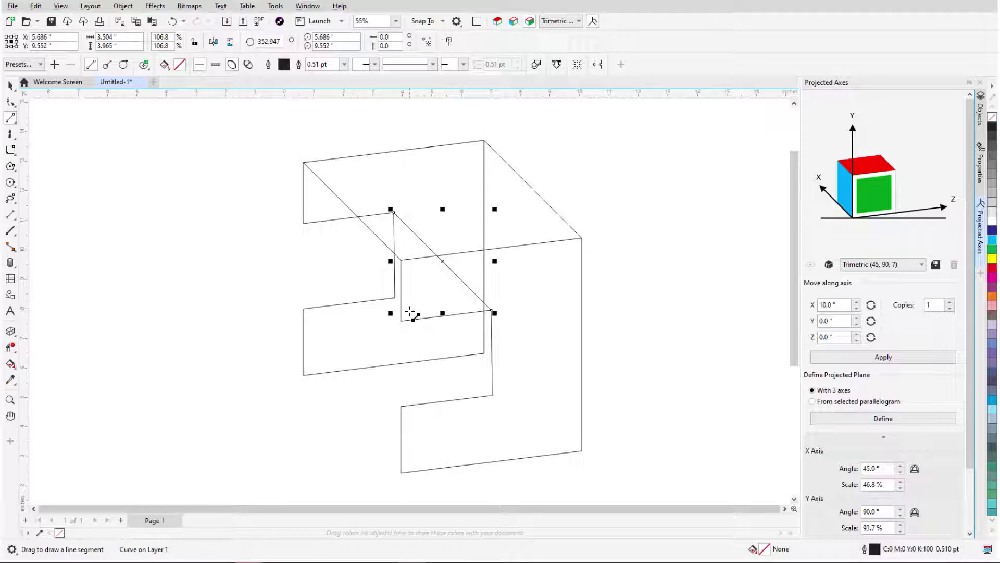
left_click_drag(400, 320, 303, 222)
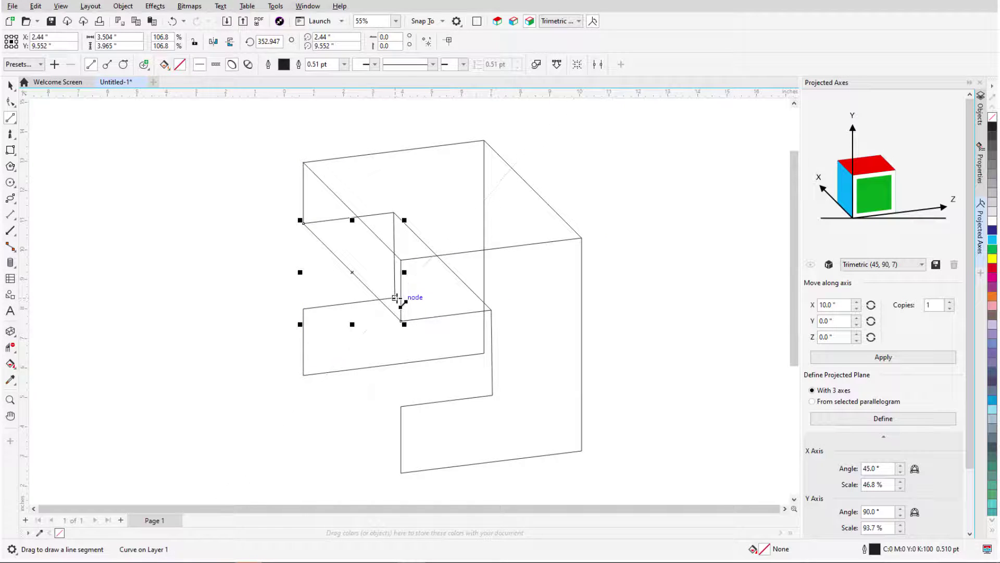
left_click_drag(493, 396, 398, 299)
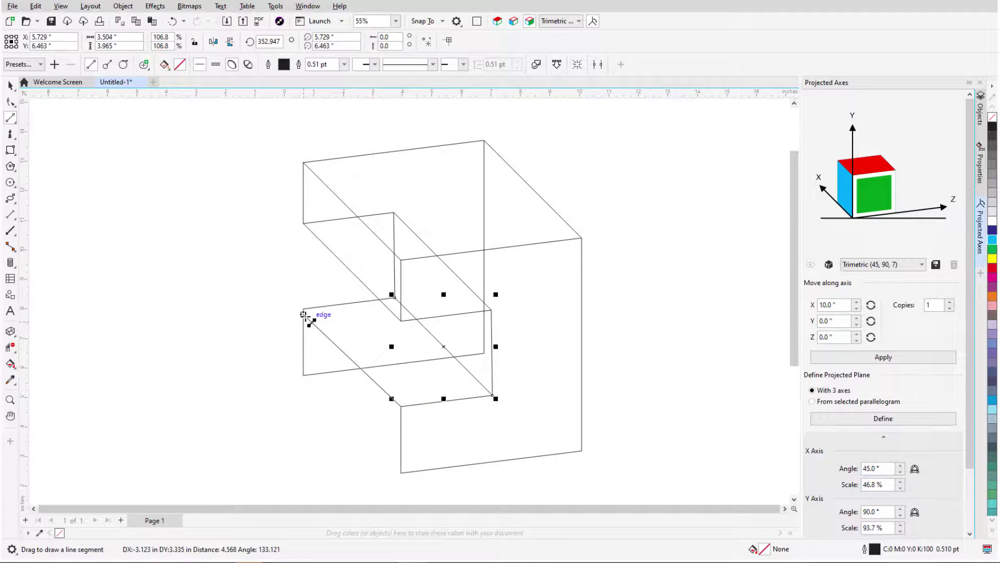
left_click_drag(304, 314, 303, 310)
left_click_drag(304, 374, 401, 474)
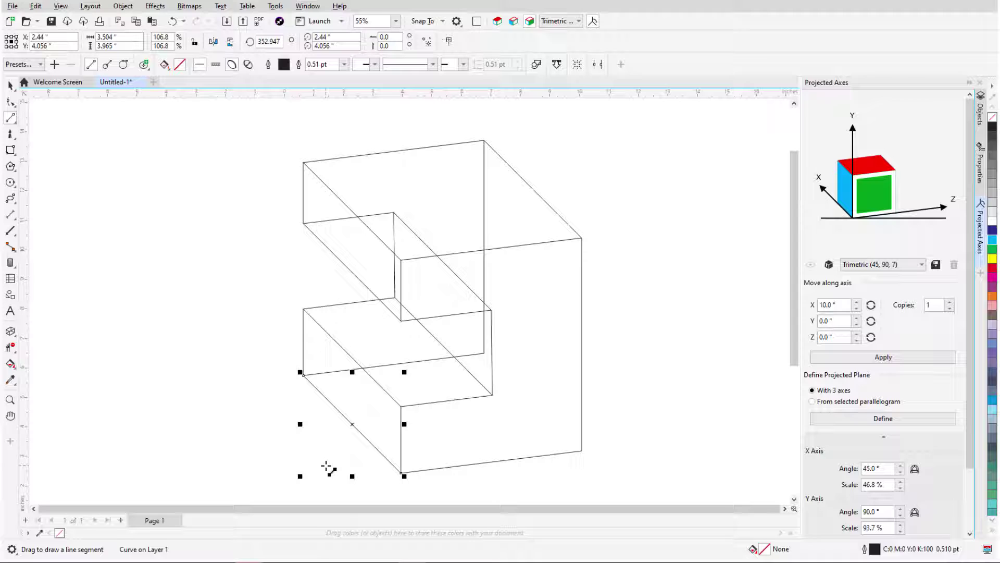
key("Escape")
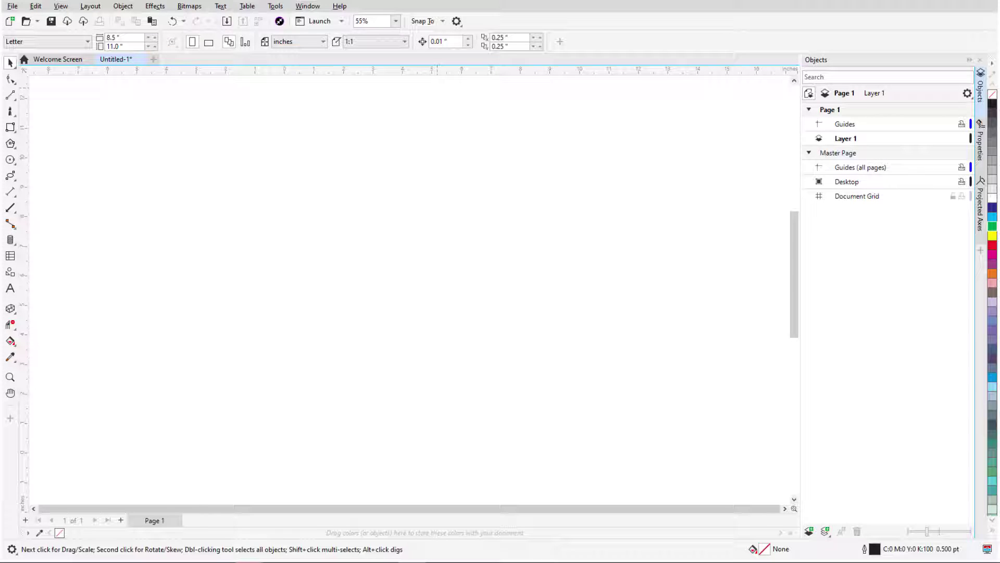
Step: Show the Drawing Plane and Transform toolbars and turn on the document grid
left_click(456, 21)
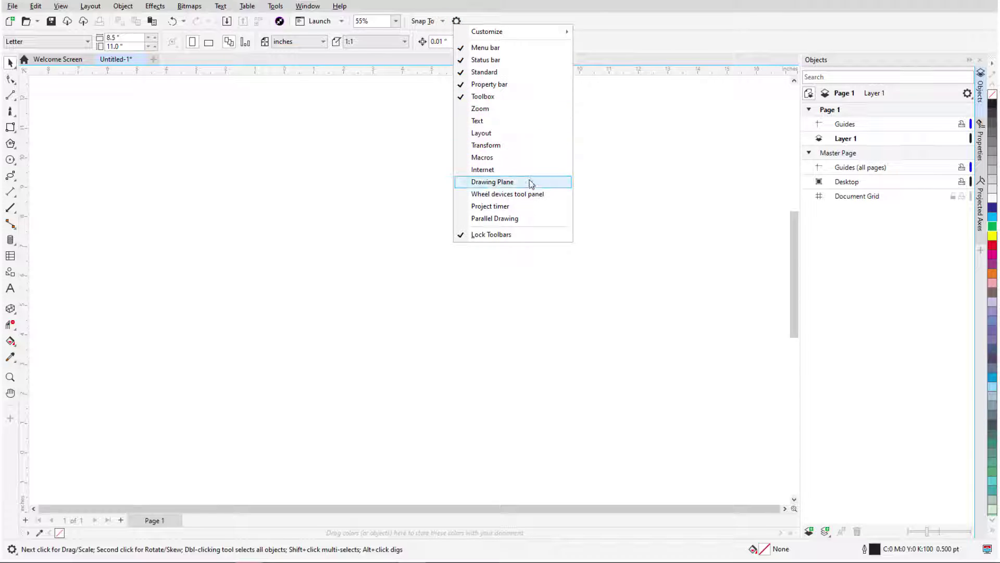
left_click(528, 182)
left_click(456, 21)
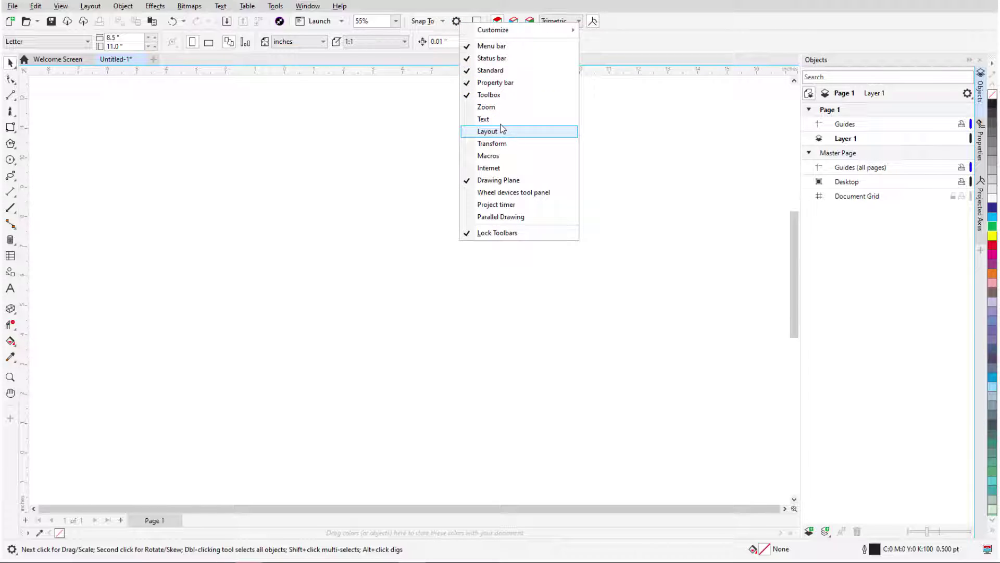
left_click(519, 144)
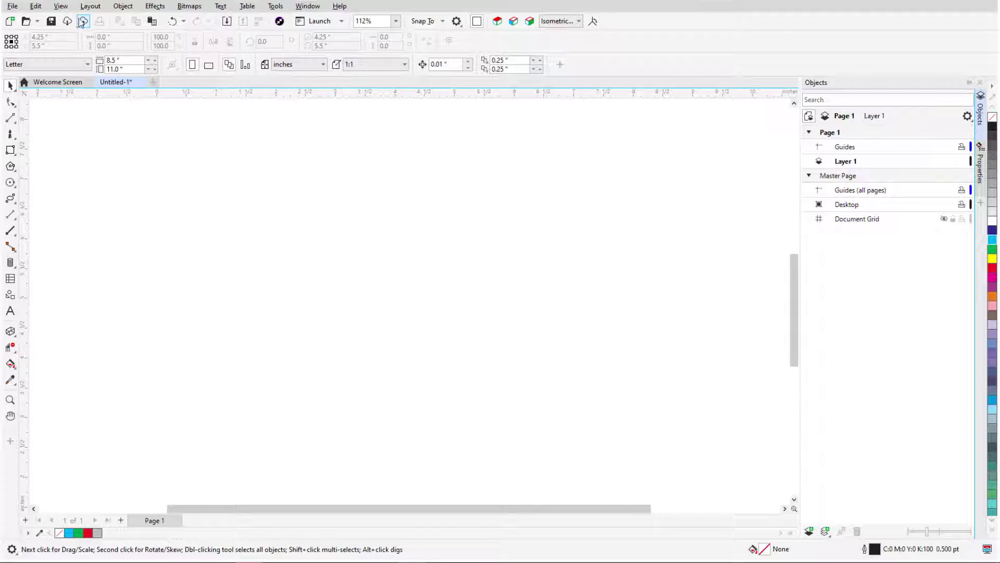
left_click(60, 5)
mouse_move(108, 194)
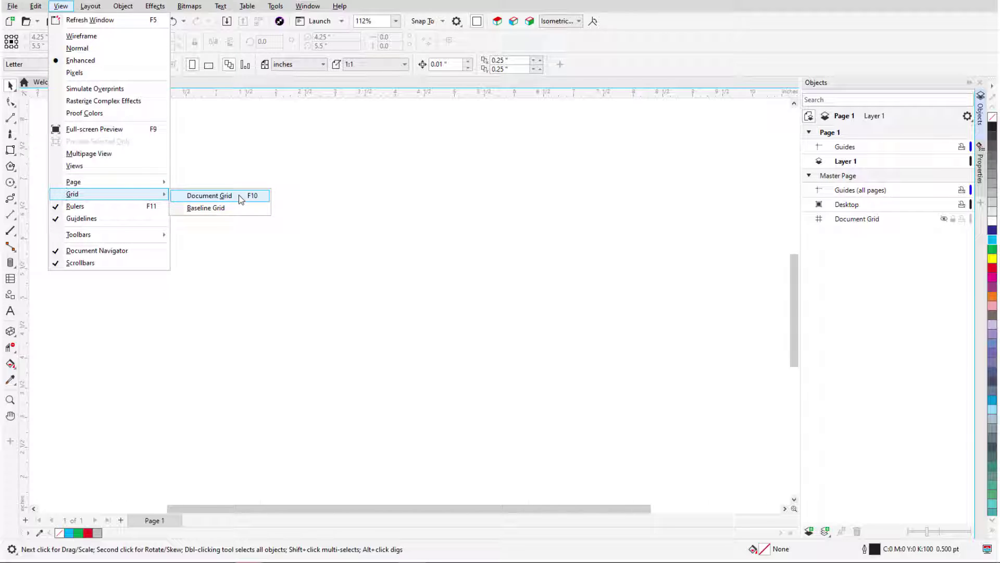
left_click(212, 196)
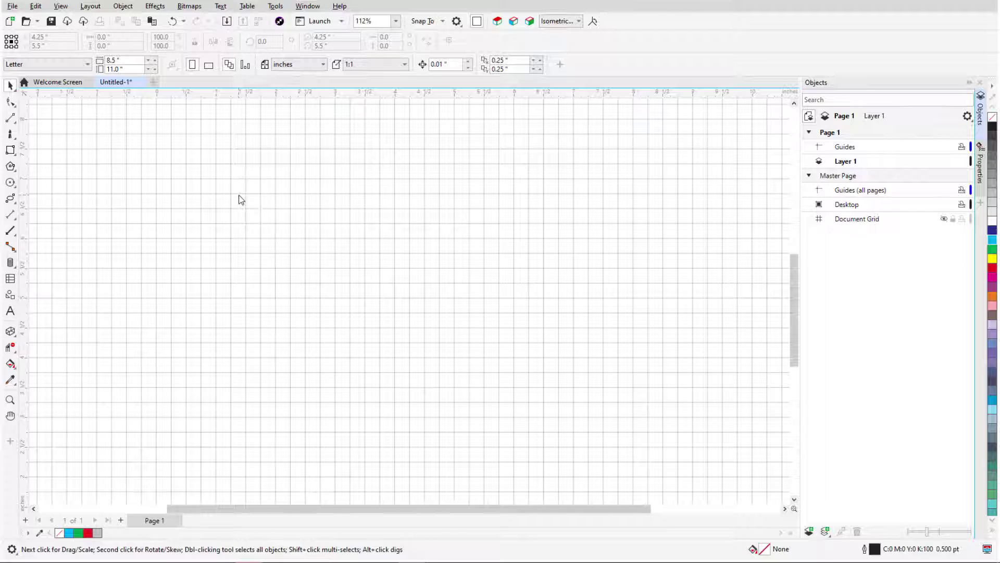
Step: Draw a rectangle, fill it 30% black, and size it to 3 × 3 inches
left_click(11, 149)
left_click_drag(119, 157, 257, 305)
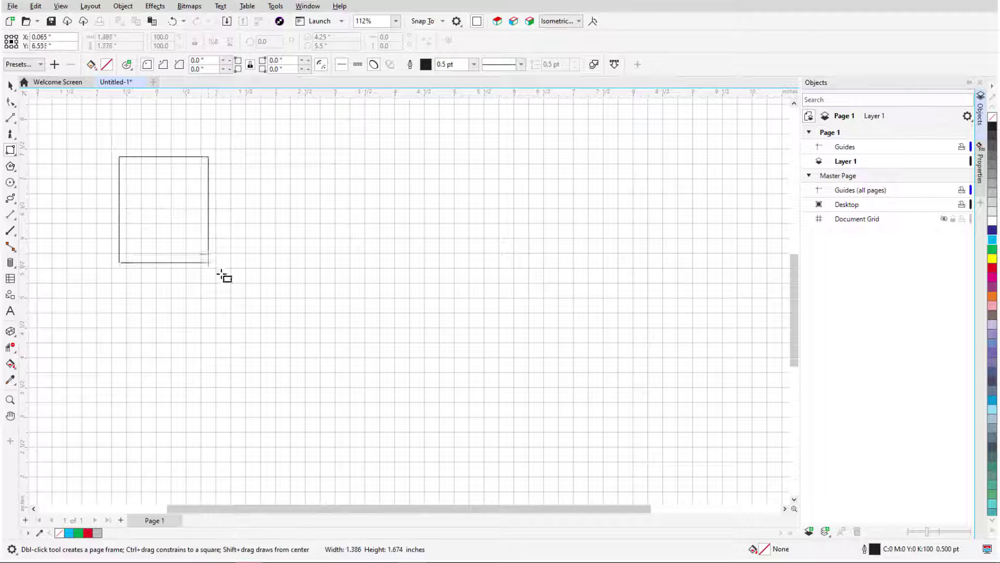
left_click(98, 532)
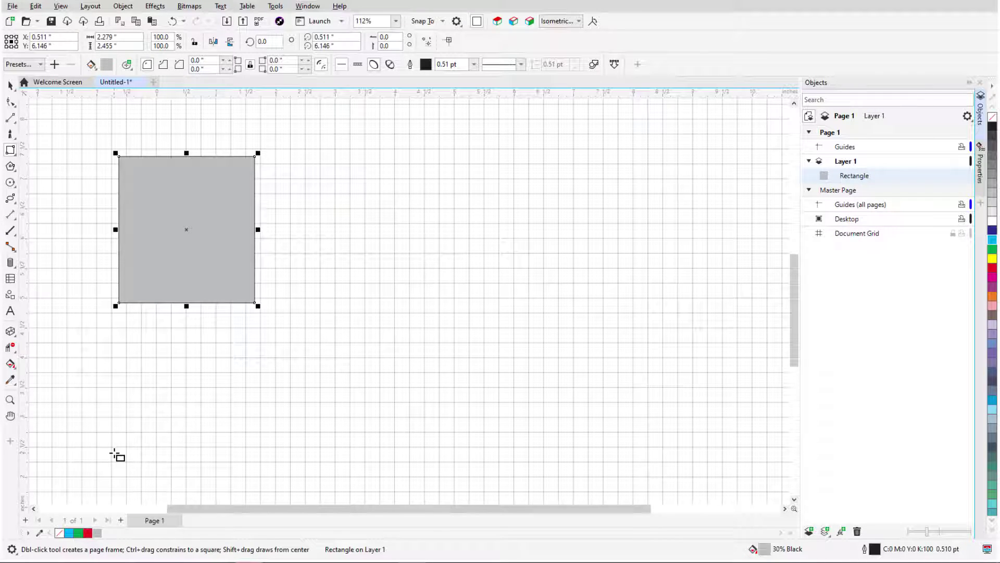
double_click(132, 36)
type("3")
key("Tab")
type("3")
key("Return")
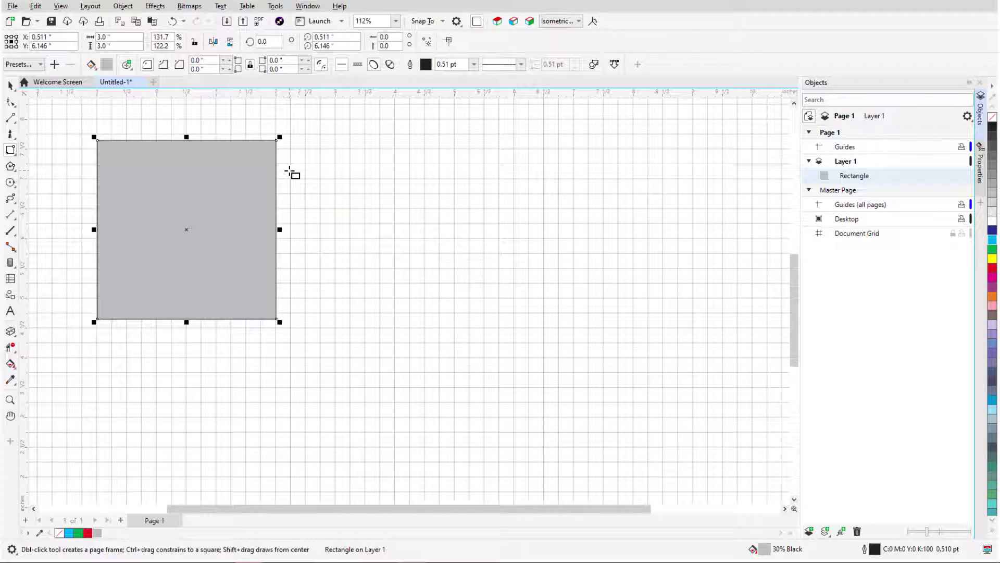
left_click(580, 21)
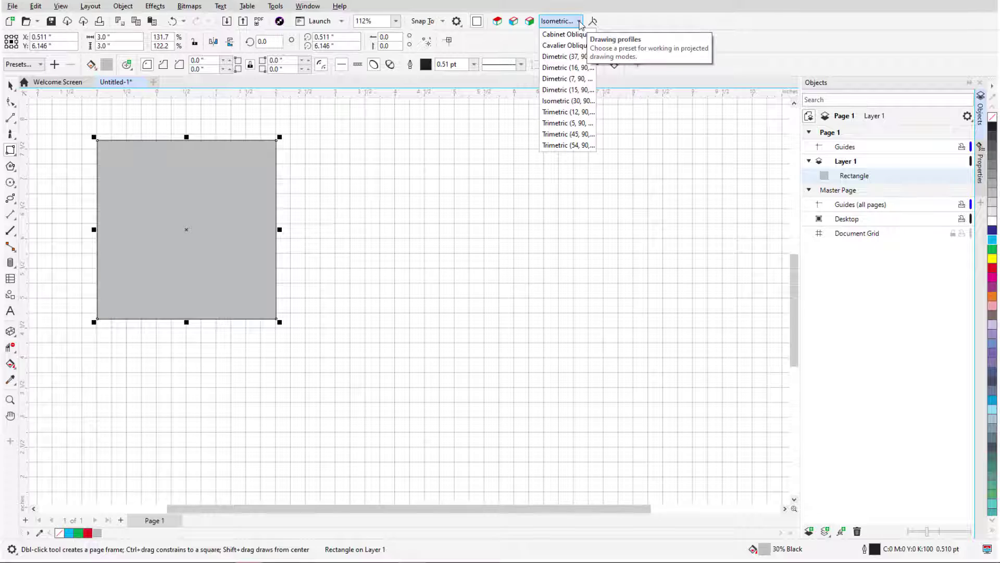
Step: Keep the Isometric (30, 90, 30) profile and show the Projected Axes docker
left_click(580, 23)
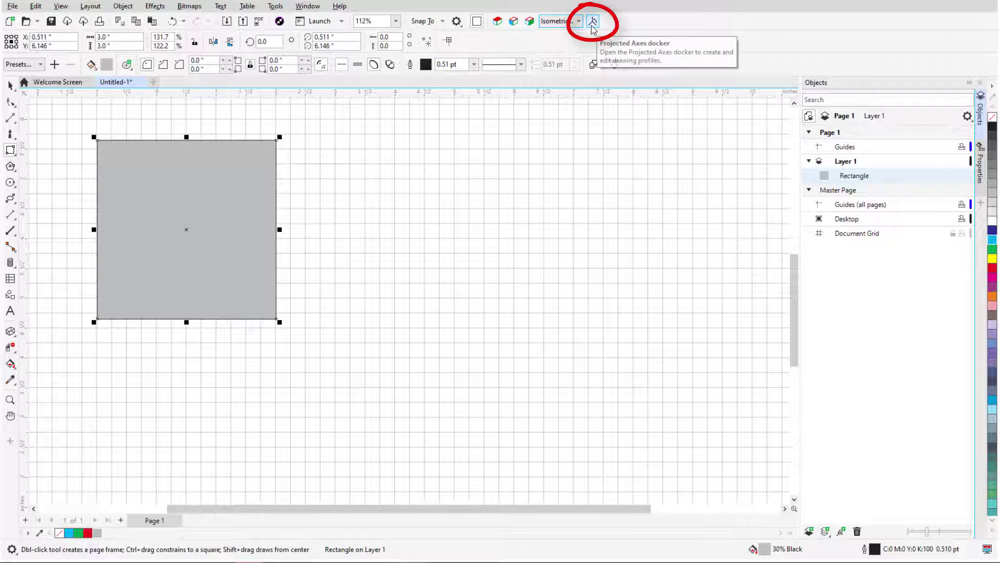
left_click(593, 28)
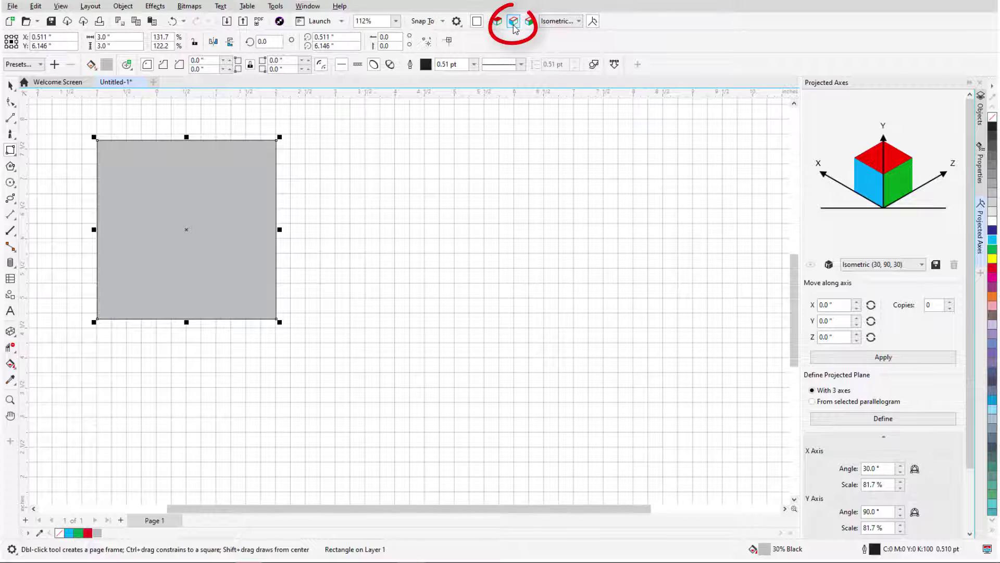
Step: Draw a cyan 3 × 3 inch panel on the left isometric plane
left_click(871, 190)
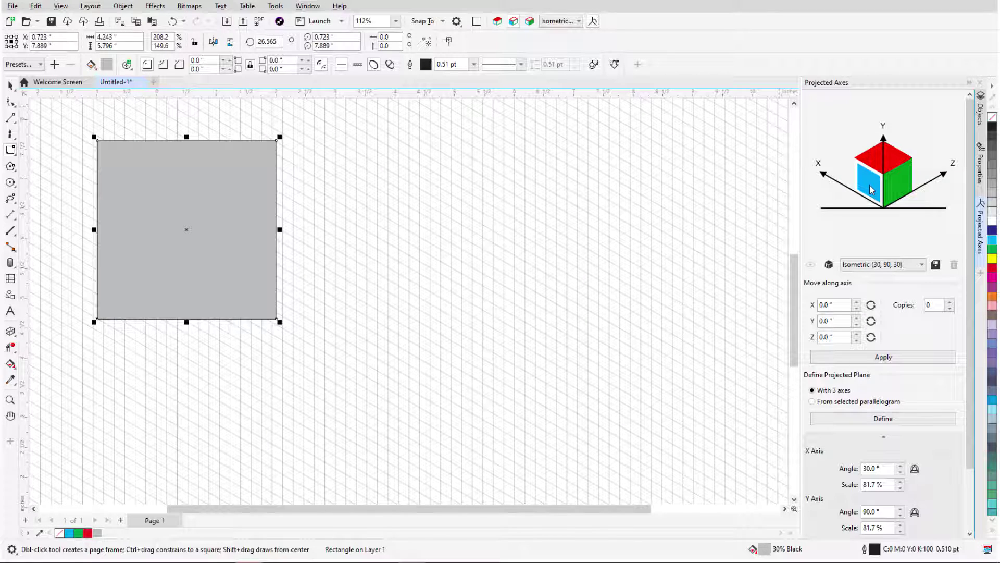
left_click_drag(393, 182, 491, 415)
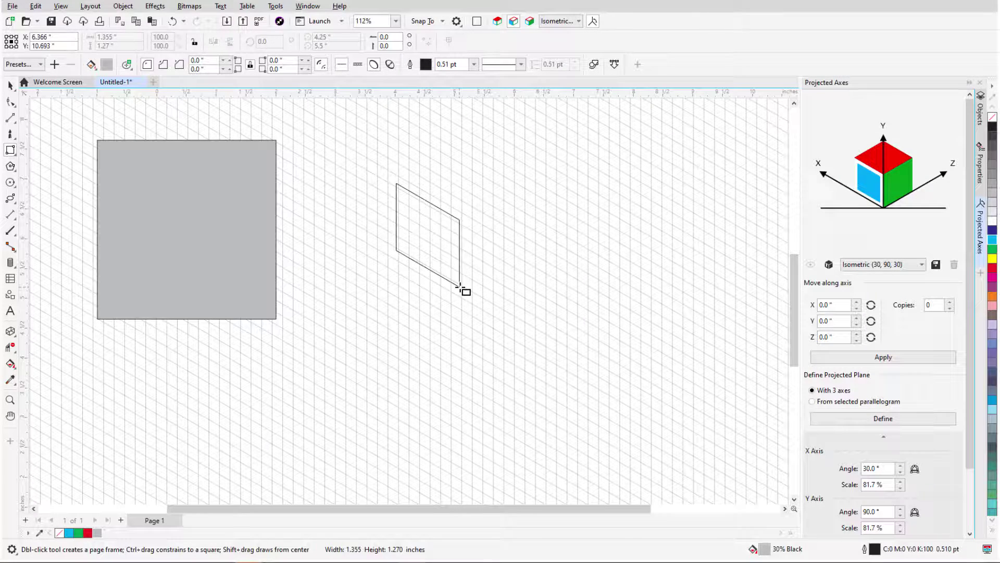
left_click(69, 532)
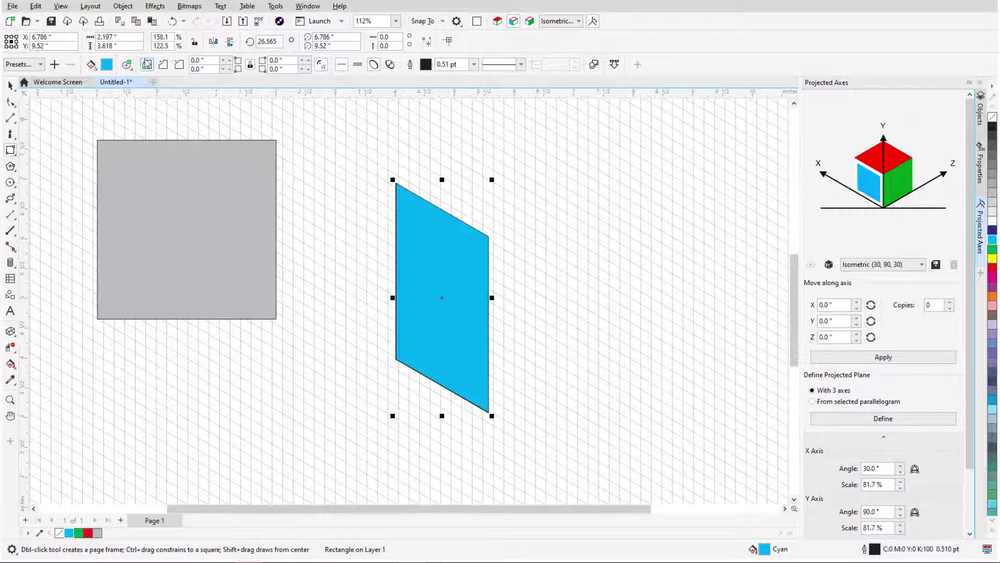
left_click(133, 37)
type("3")
key("Tab")
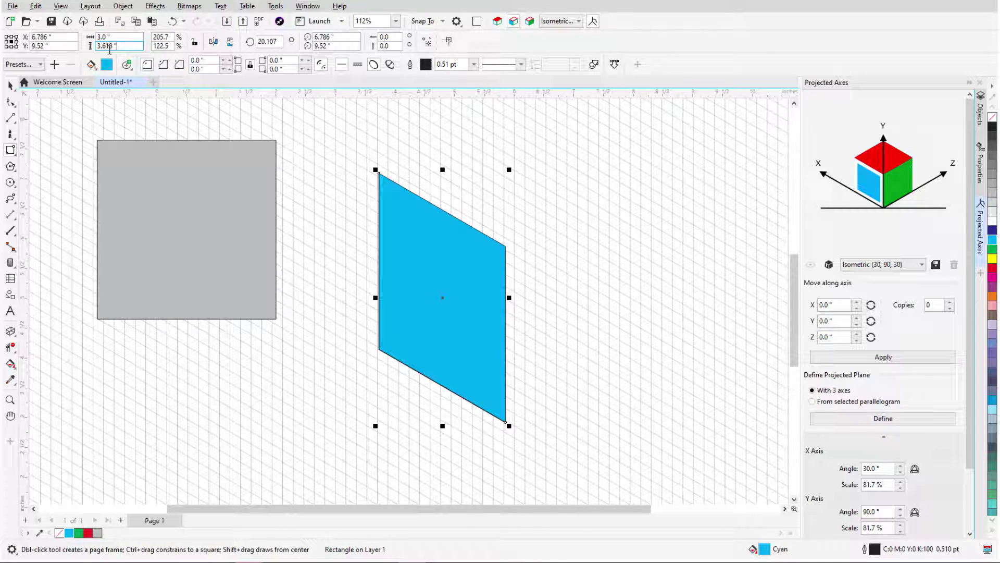
type("3")
key("Return")
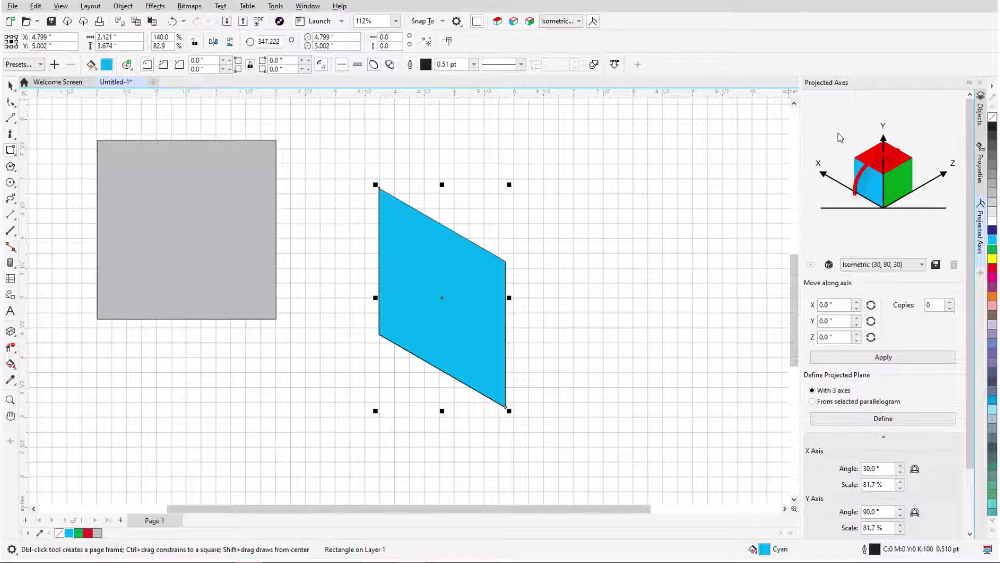
Step: Draw a green panel on the right isometric plane from the cyan panel's corner
left_click(894, 180)
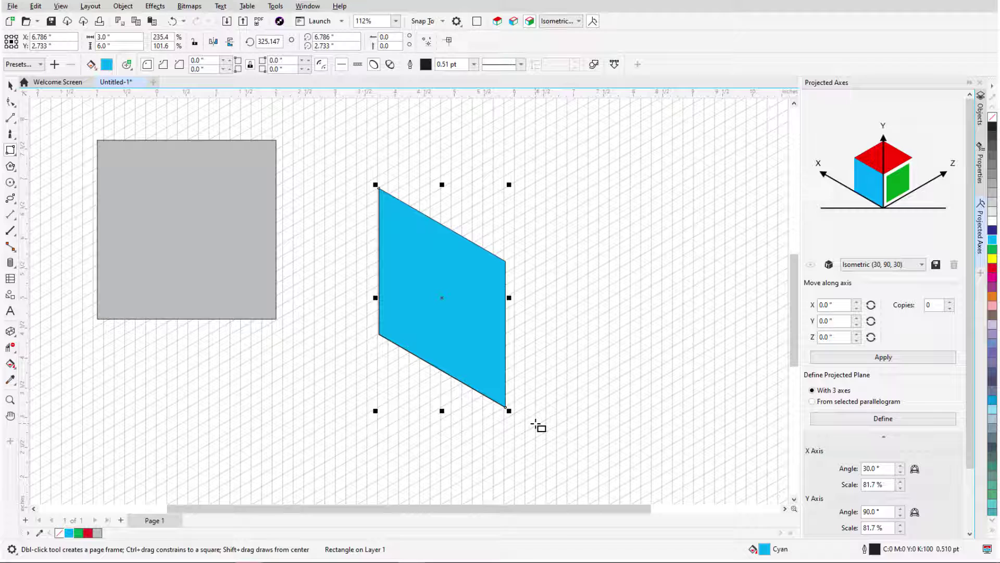
left_click_drag(512, 409, 626, 264)
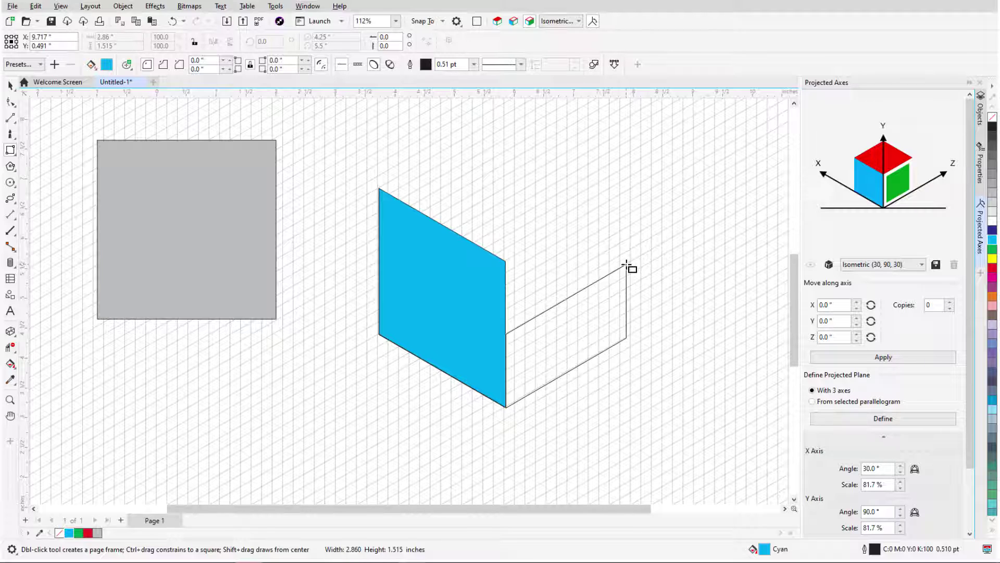
mouse_move(625, 264)
left_mouse_down()
mouse_move(506, 261)
mouse_move(648, 180)
left_mouse_up()
left_click(78, 532)
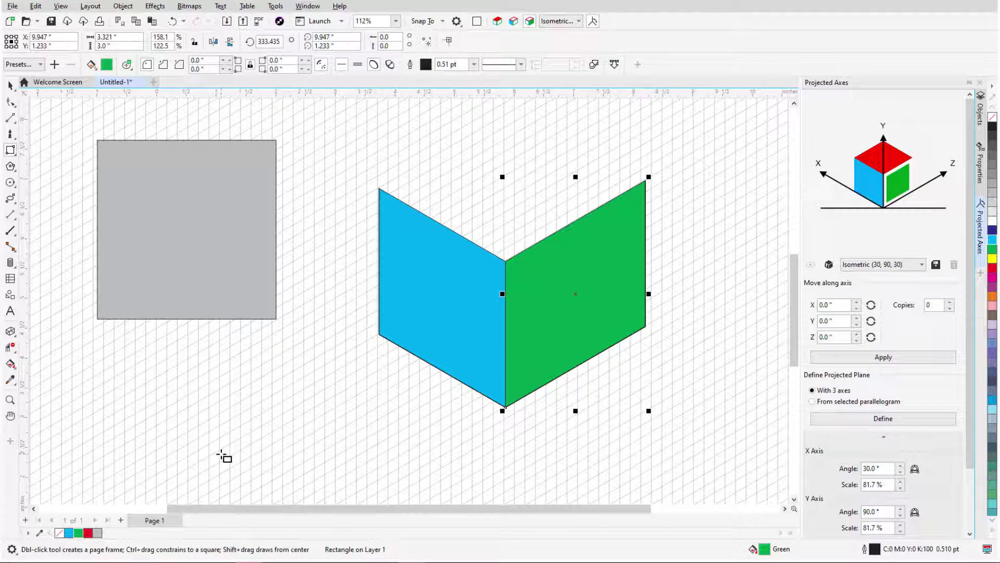
Step: Add a red top face spanning both panels, then hide the document grid
left_click(497, 21)
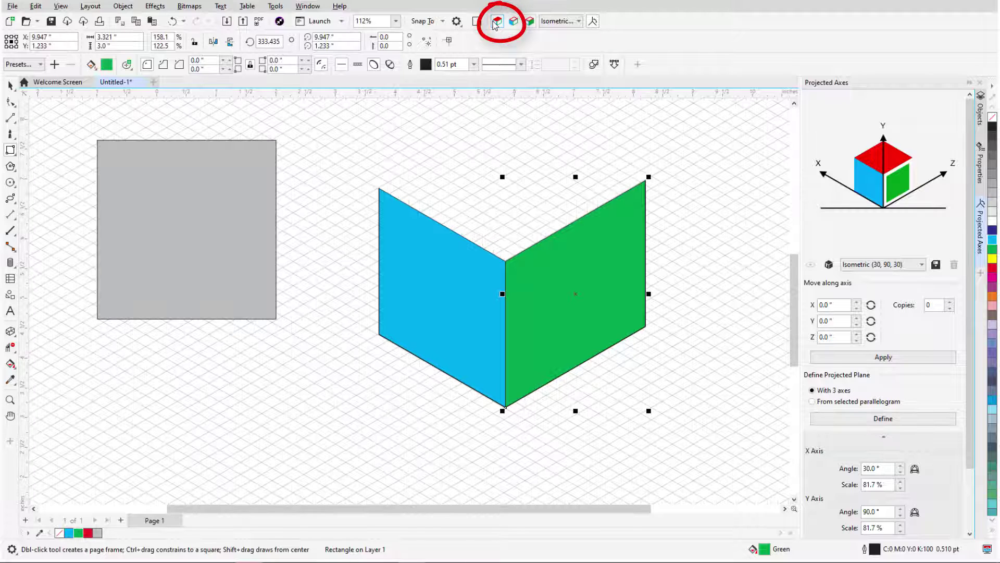
left_click_drag(380, 189, 644, 181)
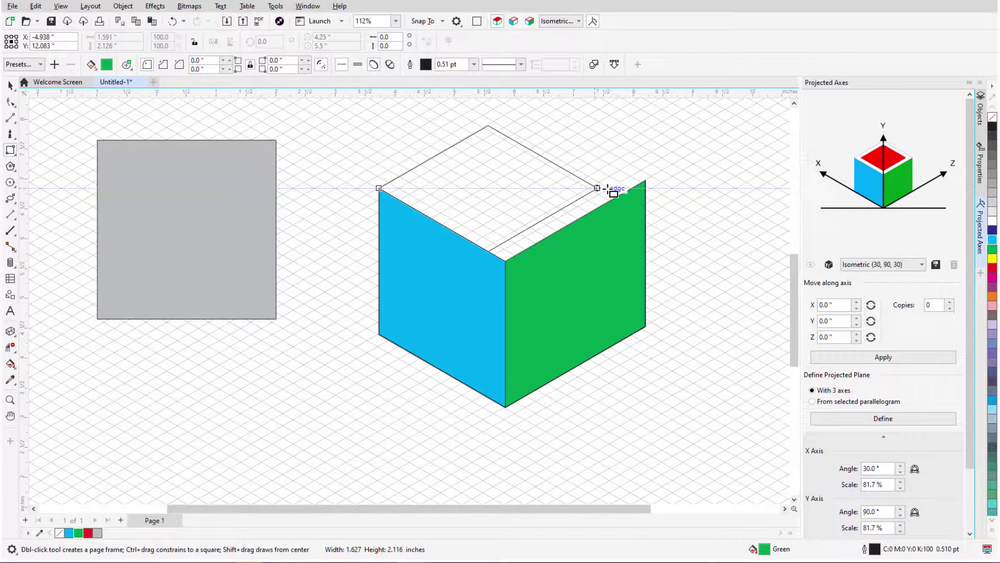
left_click(87, 532)
left_click(173, 412)
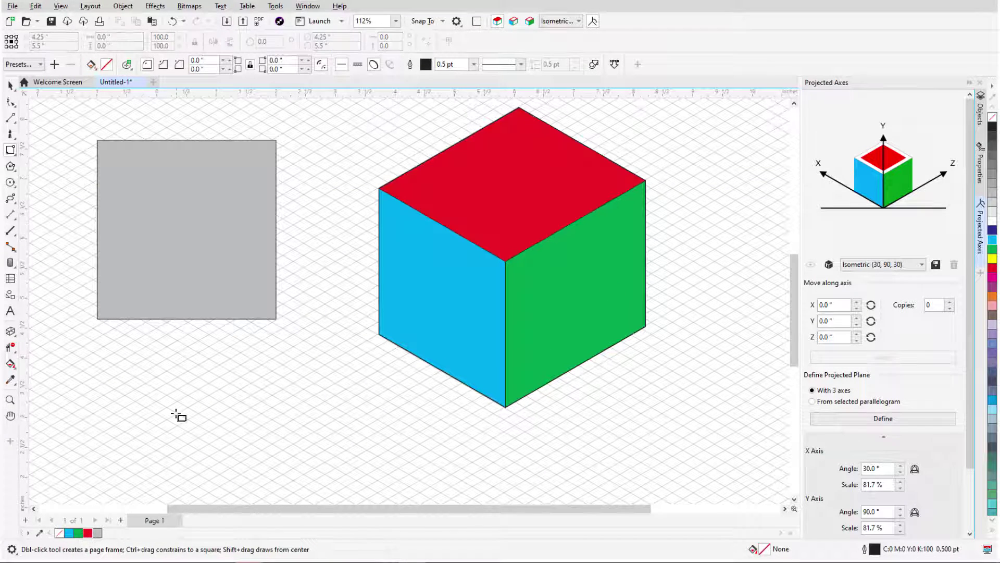
left_click(60, 6)
mouse_move(72, 194)
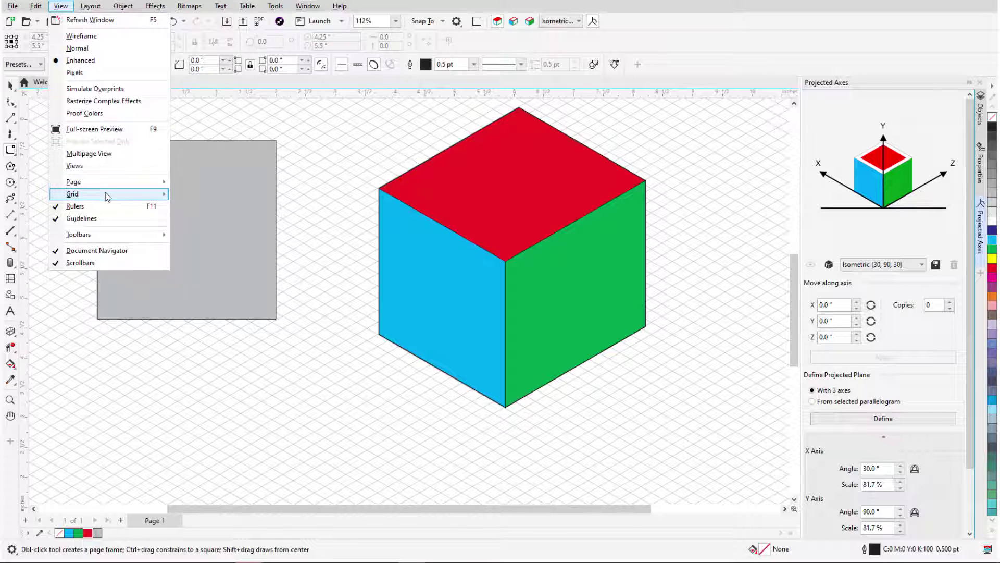
left_click(204, 195)
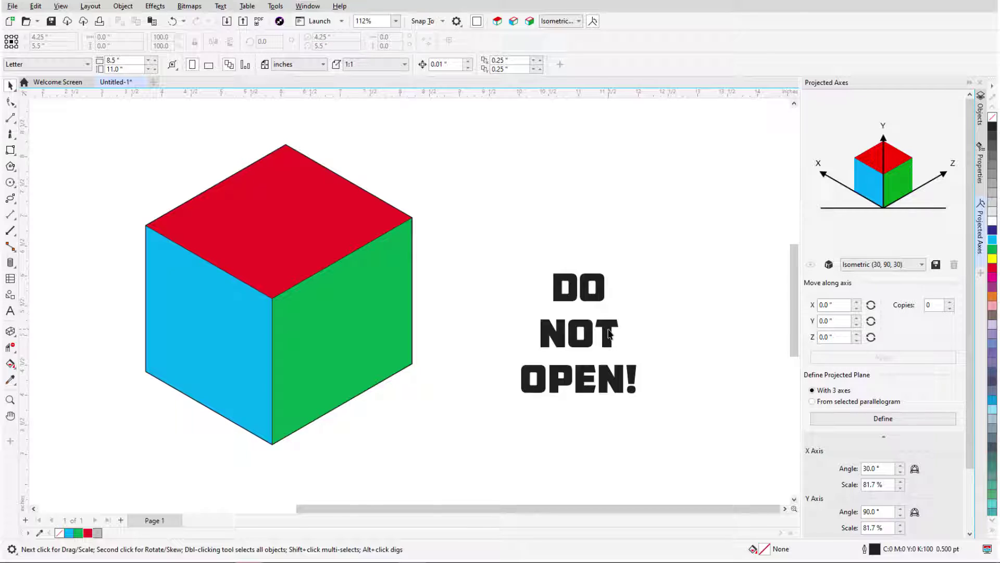
Step: Project the 'DO NOT OPEN!' text onto the right plane and enlarge it over the green face
left_click(609, 335)
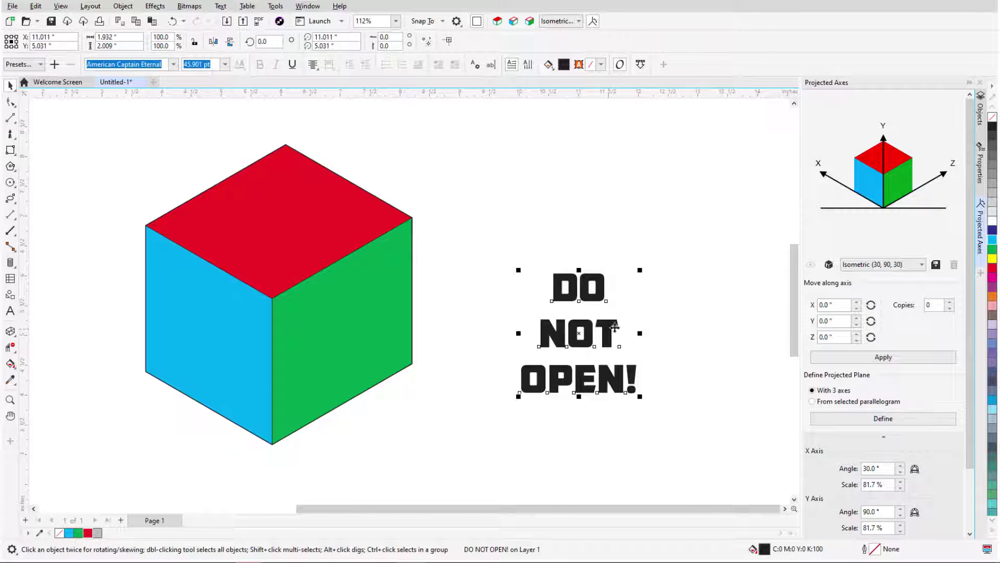
left_click(893, 185)
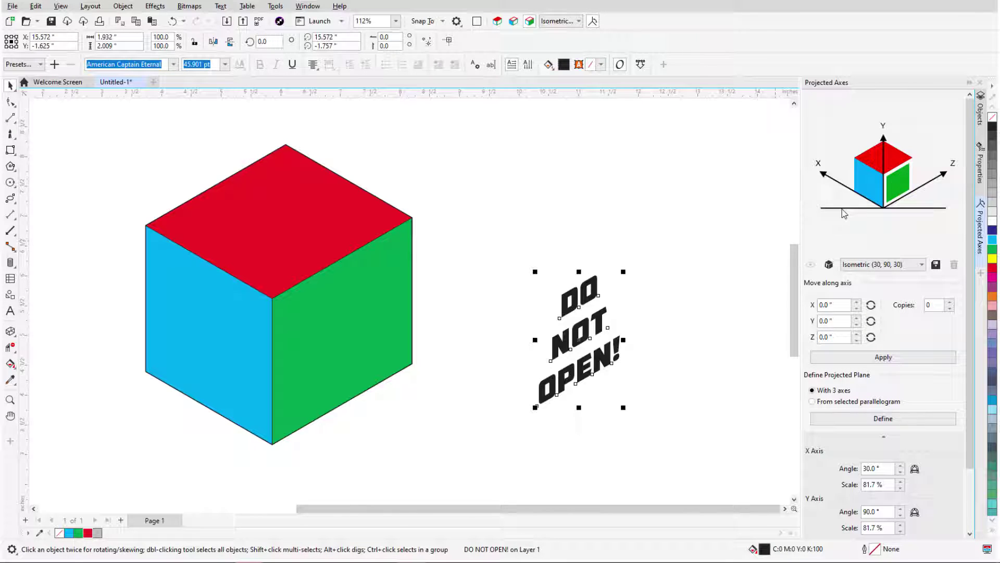
left_click_drag(579, 342, 368, 311)
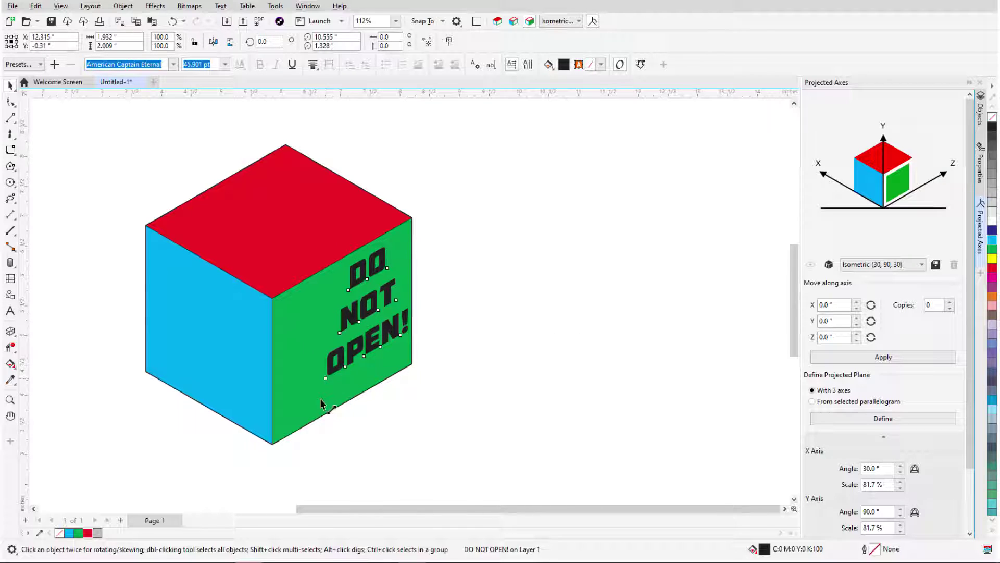
left_click_drag(320, 402, 319, 435)
left_click_drag(375, 332, 346, 342)
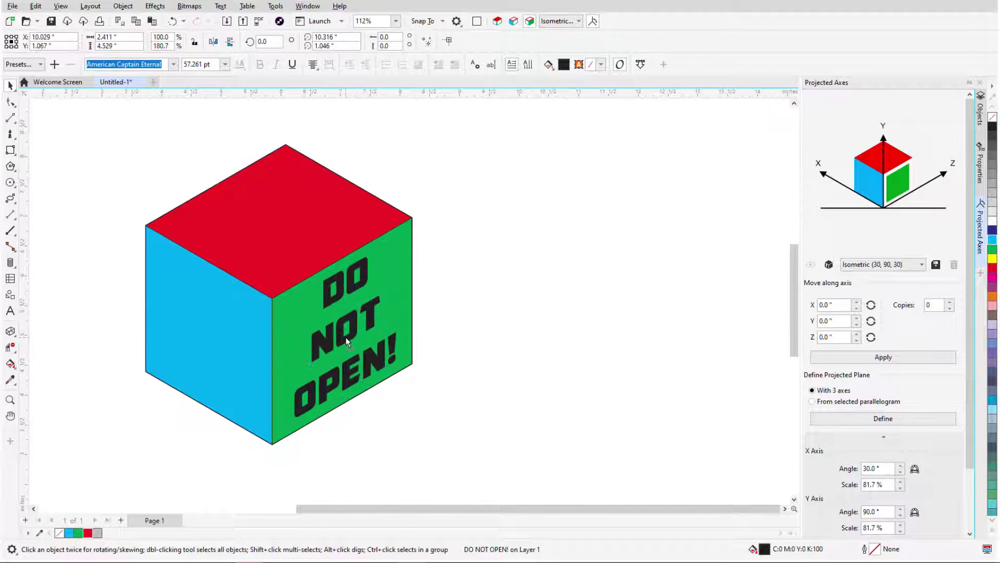
left_click(492, 303)
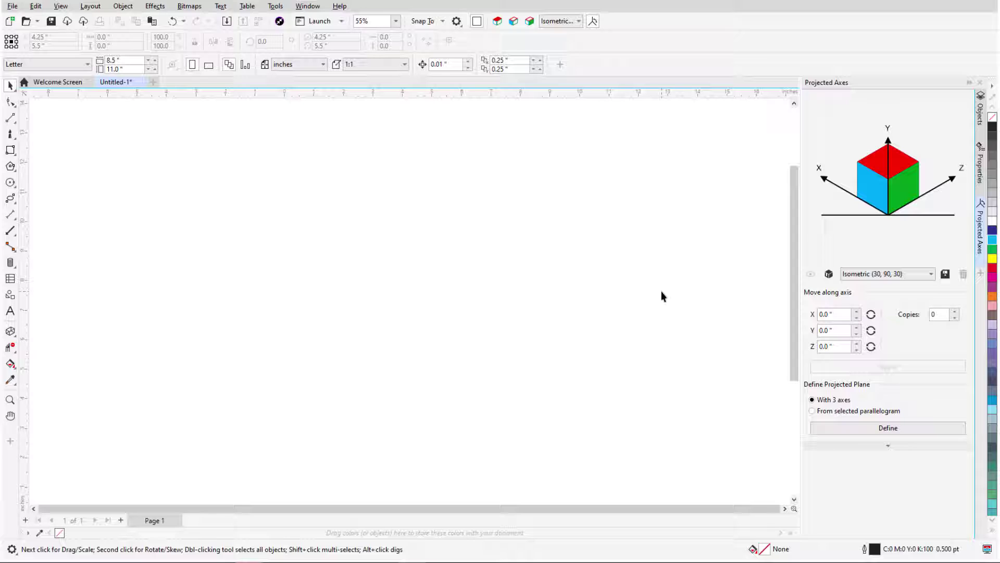
Step: Set custom axis angles X 40°, Y 95°, Z 40° and raise the Z scale
left_click(889, 447)
scroll(973, 451, "down", 2)
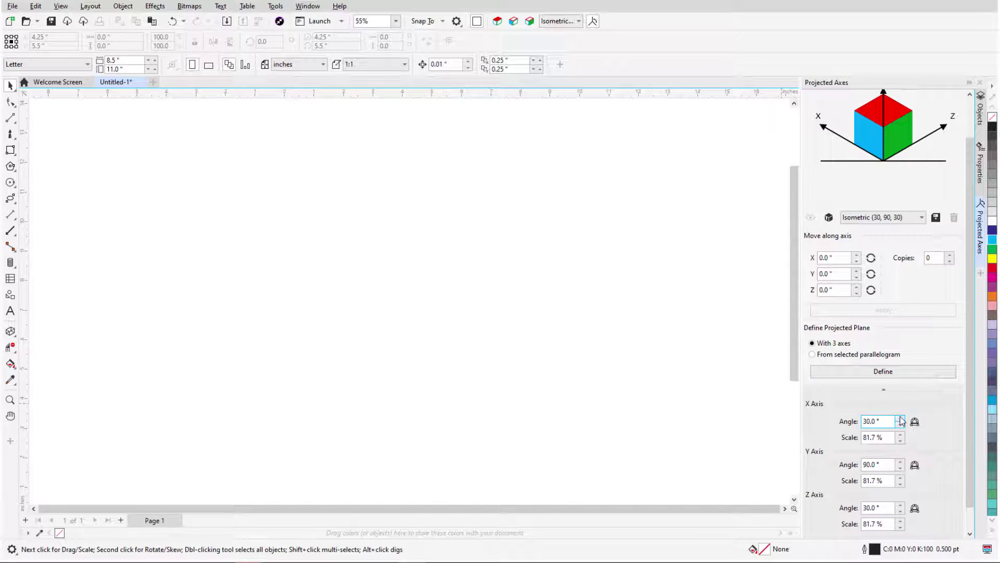
left_click(901, 418)
left_click(900, 419)
left_click(901, 461)
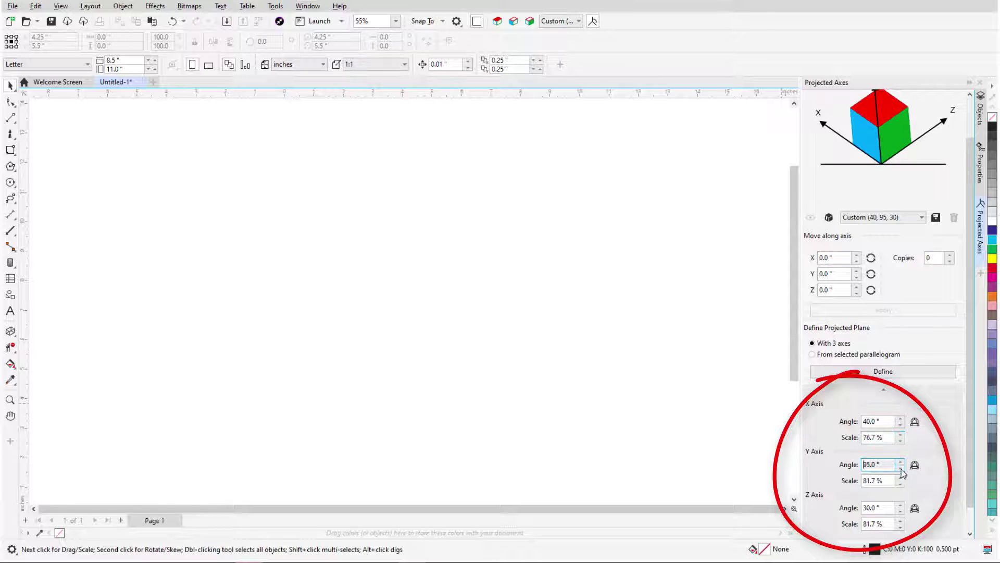
left_click(900, 504)
left_click(900, 504)
left_click(901, 521)
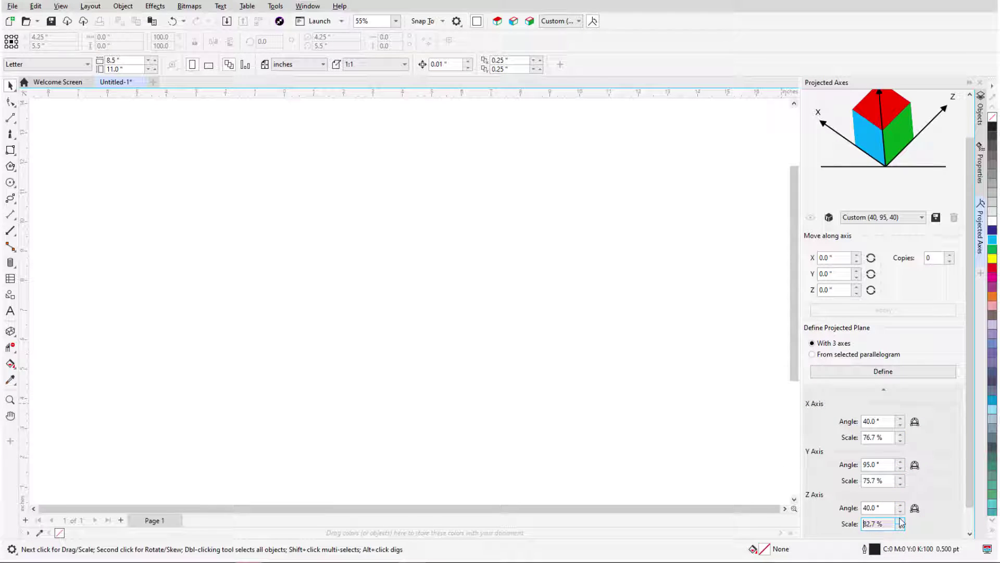
left_click(901, 520)
left_click(900, 520)
left_click(901, 521)
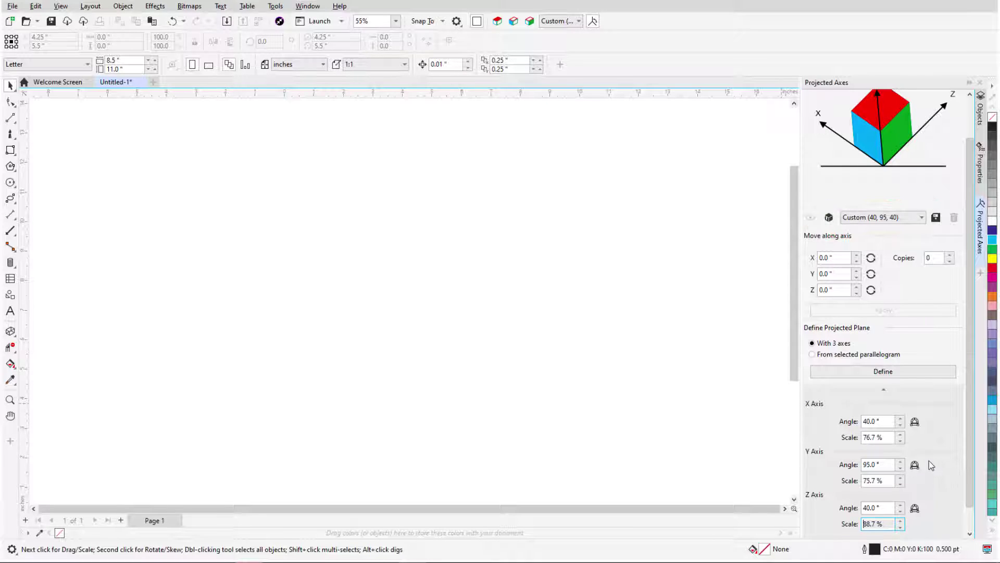
Step: Switch the projection to the Trimetric (45, 90, 7) preset
left_click(923, 217)
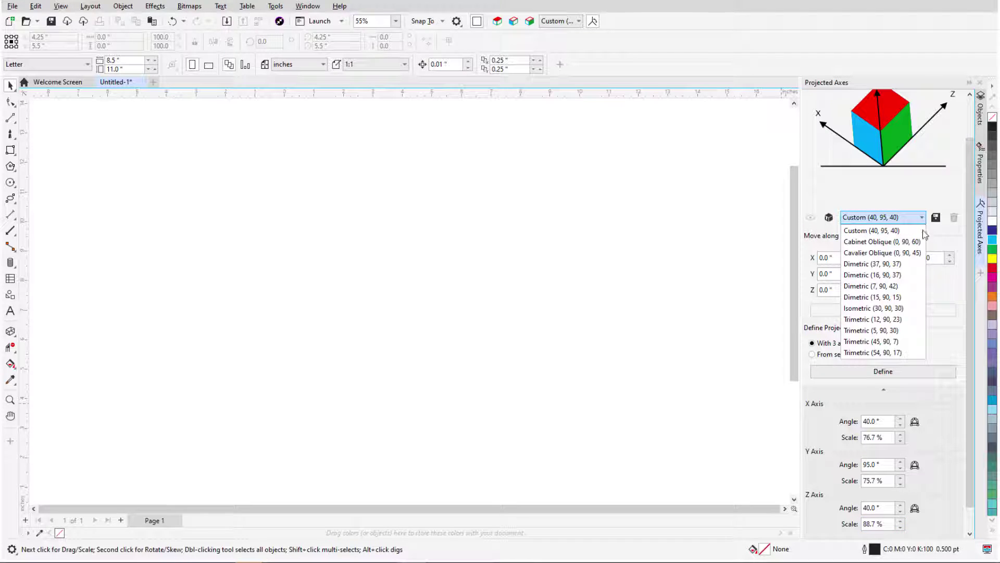
left_click(905, 342)
left_click_drag(971, 341, 971, 292)
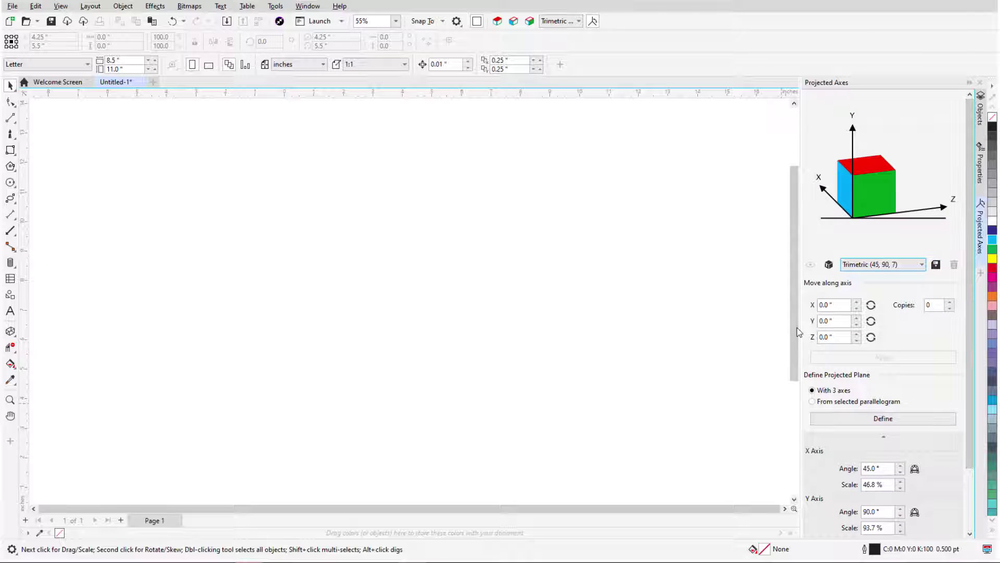
Step: Draw the C-shaped block outline with 2-point lines
left_click(11, 119)
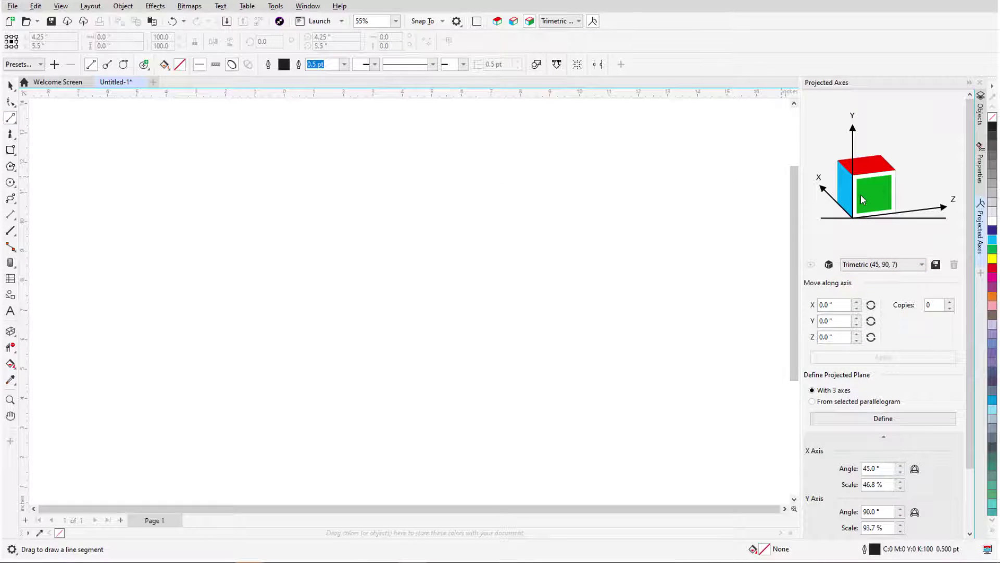
mouse_move(583, 209)
left_mouse_down()
mouse_move(582, 426)
mouse_move(399, 443)
mouse_move(401, 378)
mouse_move(492, 366)
mouse_move(490, 281)
mouse_move(401, 378)
left_mouse_up()
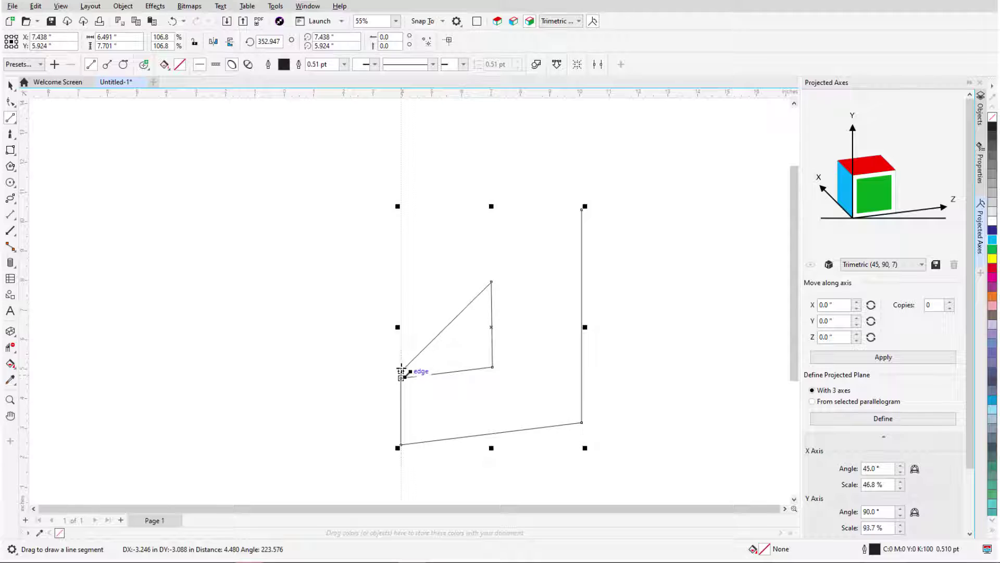
mouse_move(401, 378)
left_mouse_down()
mouse_move(401, 231)
mouse_move(585, 209)
left_mouse_up()
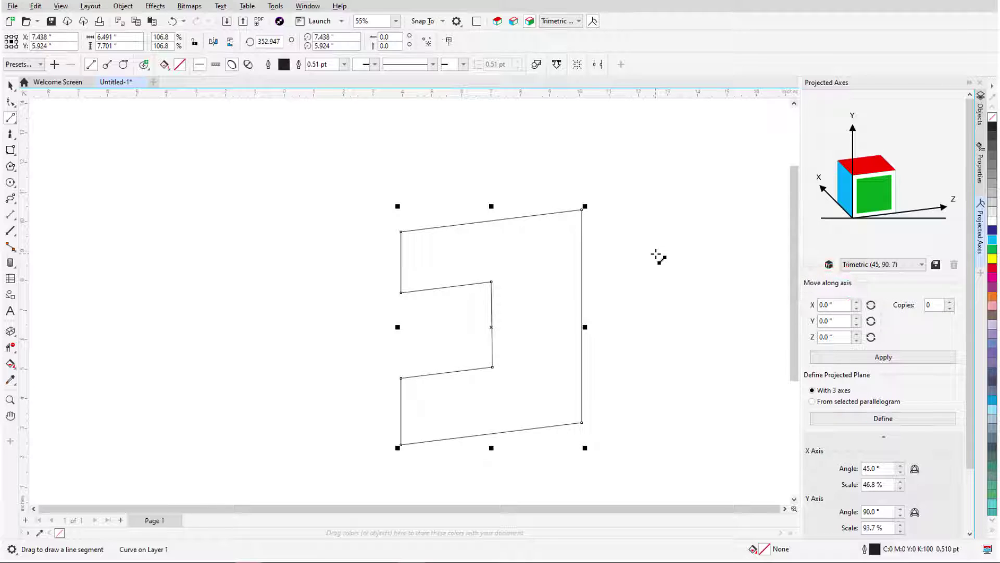
Step: Make one copy of the outline offset 10 inches along X
left_click(826, 304)
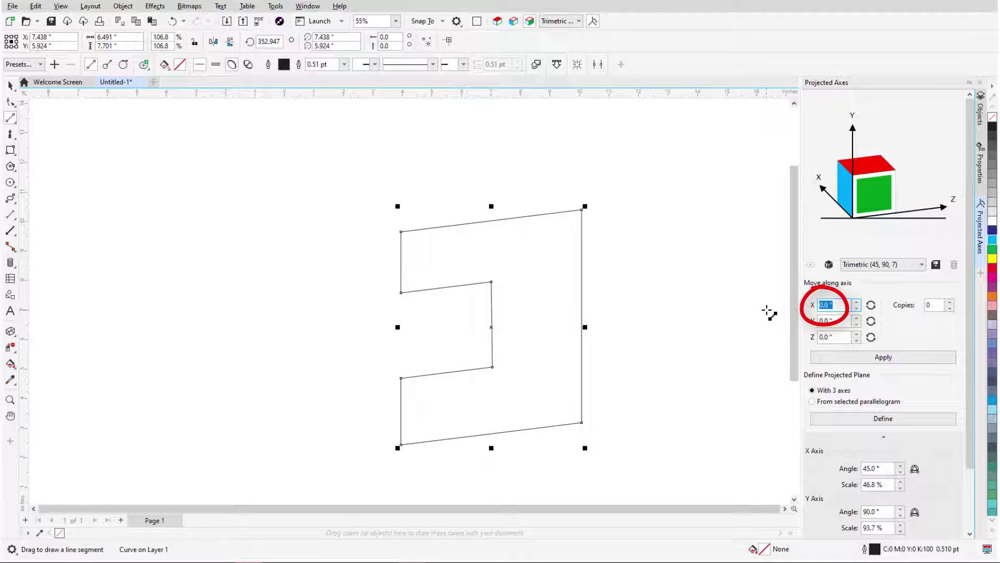
type("10")
left_click(950, 302)
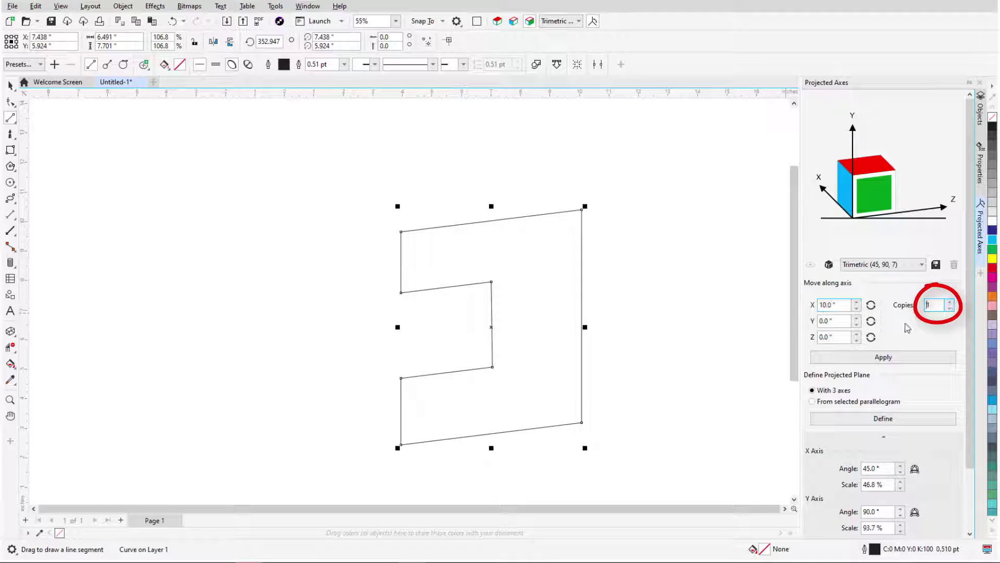
left_click(884, 357)
scroll(484, 297, "up", 1)
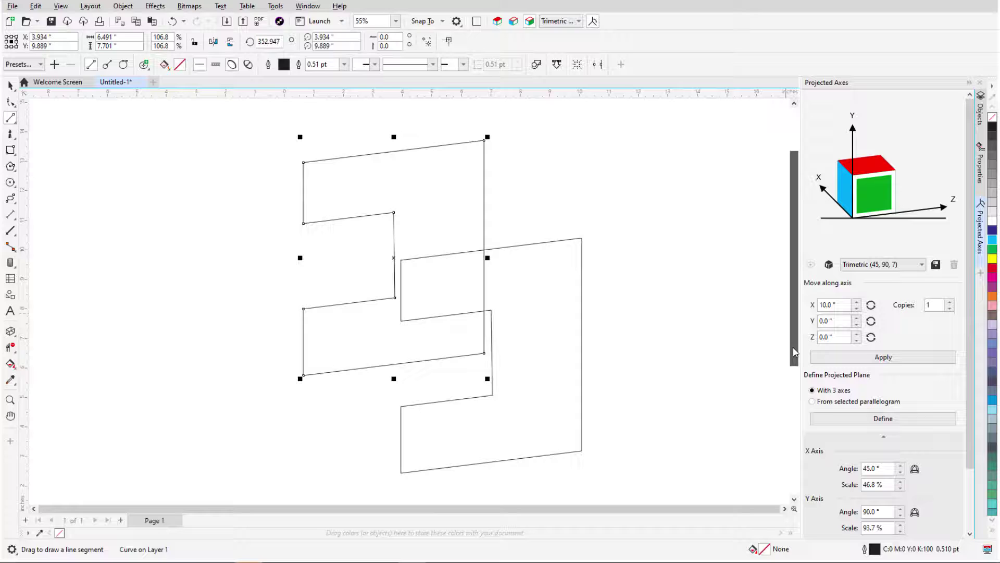
Step: Draw seven depth edges connecting corresponding corners of the original and copied profiles
left_click_drag(486, 139, 581, 237)
left_click_drag(401, 259, 303, 164)
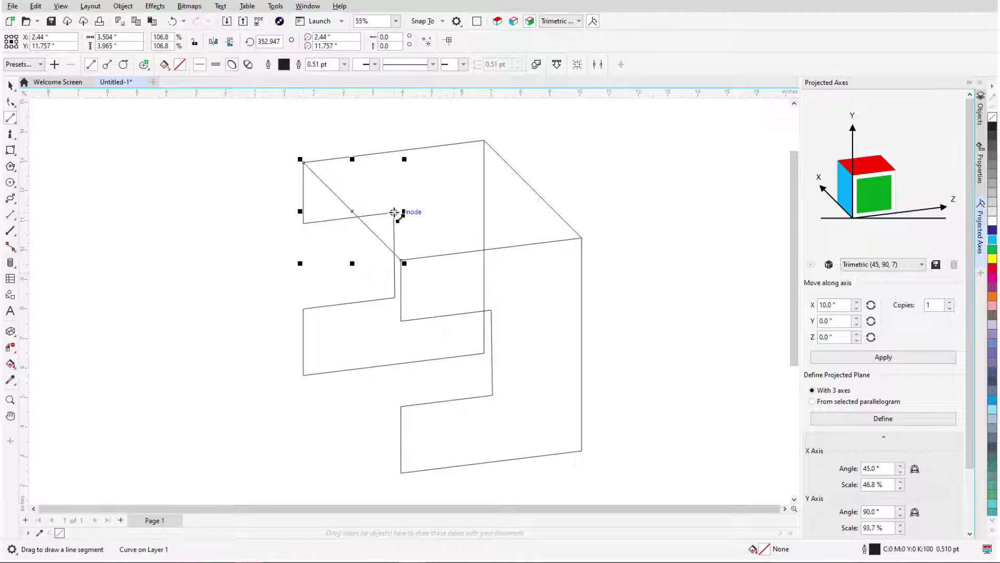
left_click_drag(395, 211, 485, 312)
left_click_drag(401, 321, 303, 223)
left_click_drag(395, 297, 493, 397)
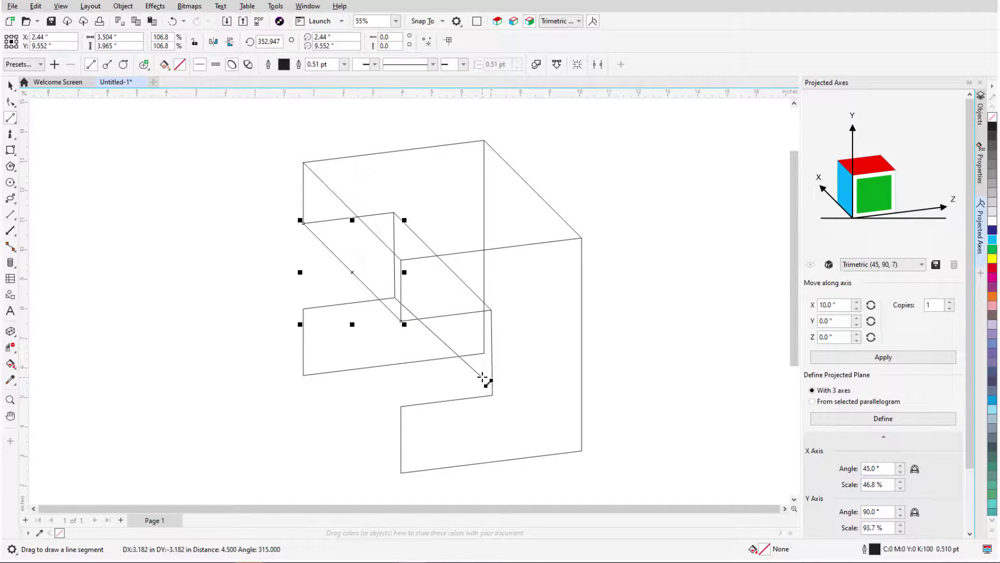
left_click_drag(400, 407, 303, 309)
left_click_drag(303, 374, 401, 473)
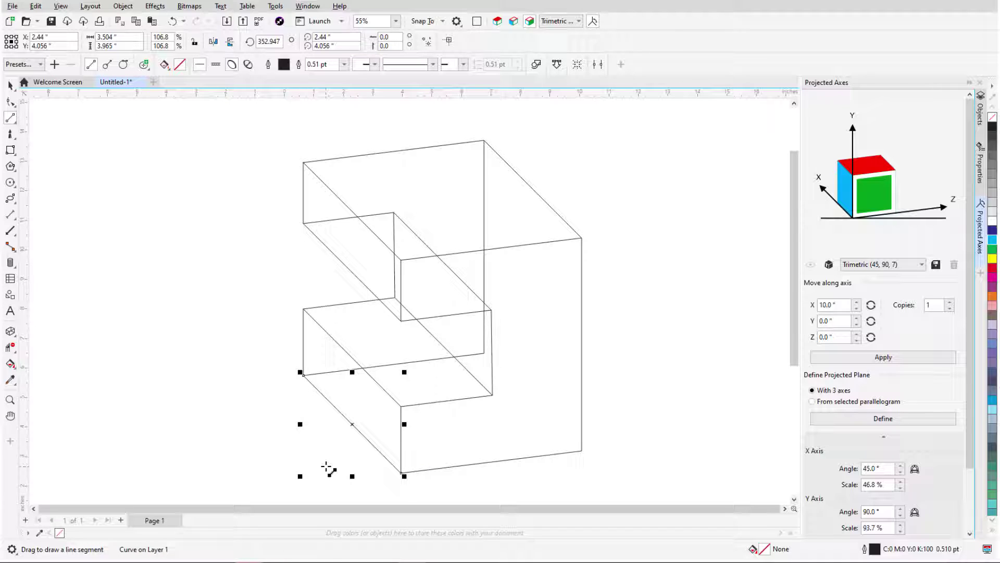
left_click(328, 468)
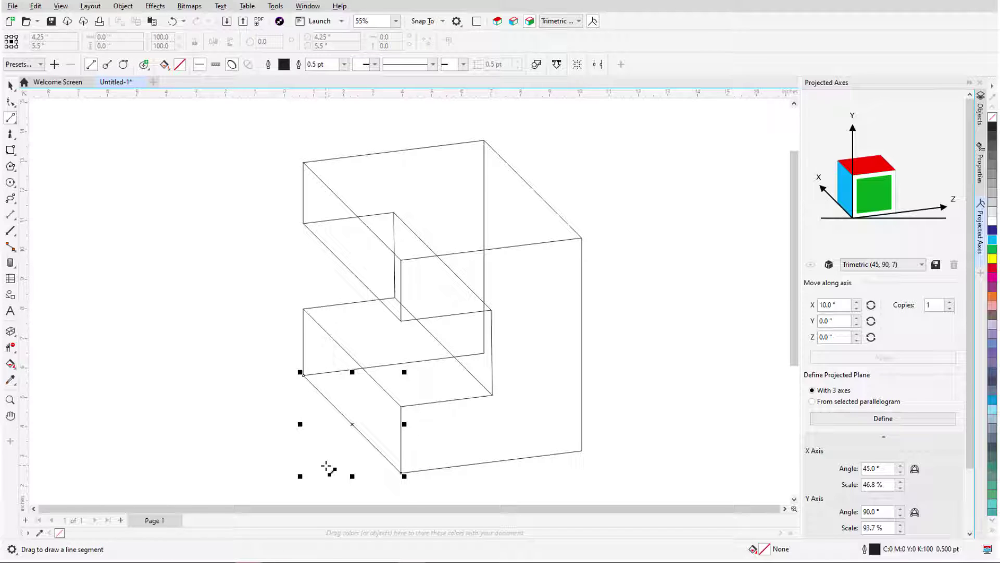
Step: Use Virtual Segment Delete to remove the hidden inner, back and lower edge segments
left_click(12, 349)
left_click(72, 351)
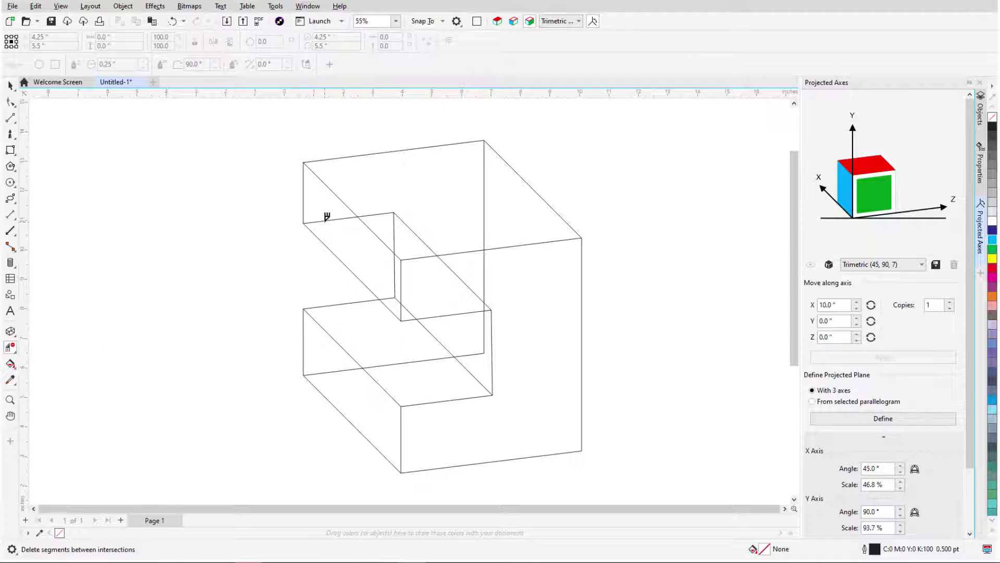
left_click(326, 218)
left_click(388, 213)
left_click(484, 227)
left_click(477, 297)
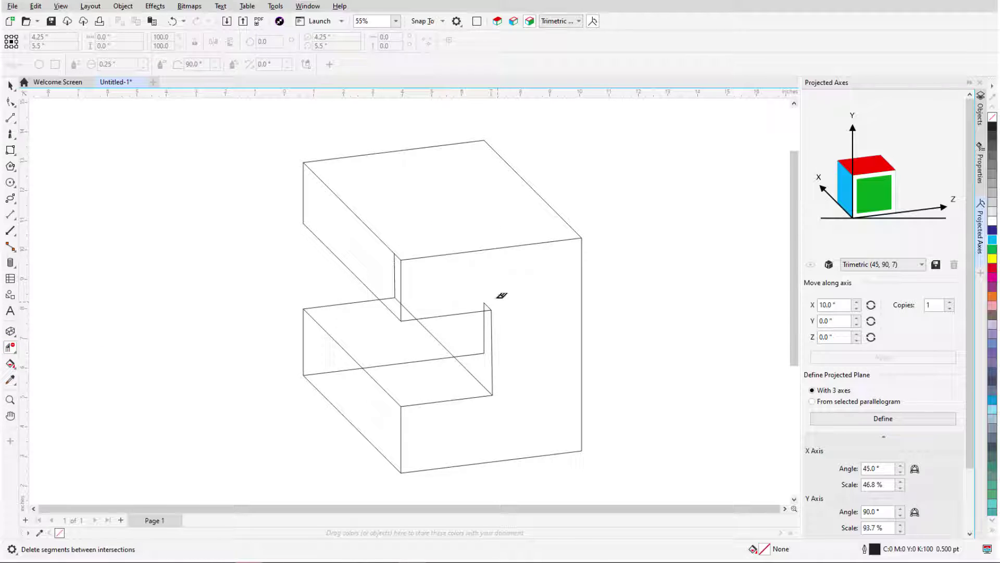
left_click(345, 370)
left_click(431, 362)
left_click(486, 338)
left_click(389, 298)
left_click(394, 289)
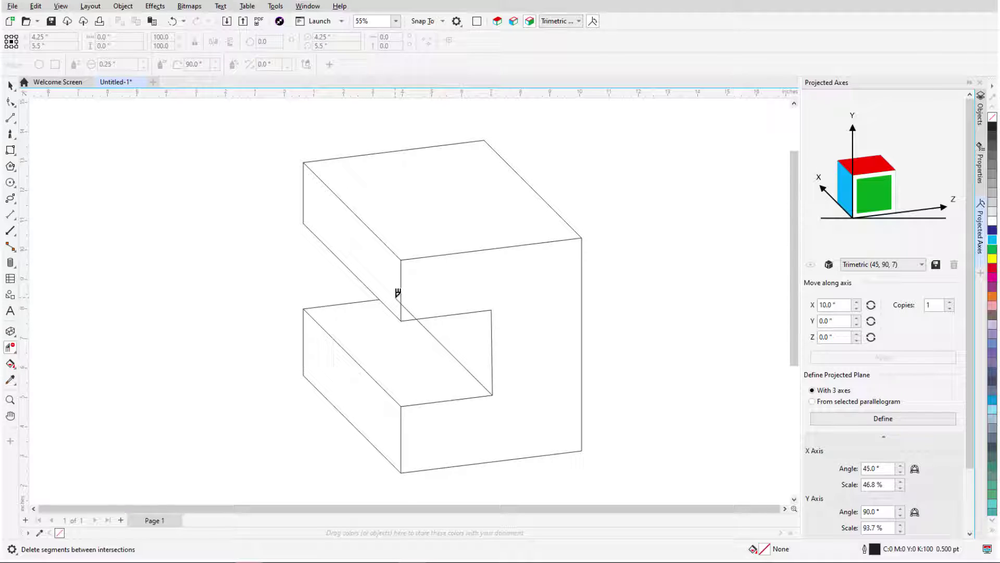
left_click(11, 379)
Step: Smart Fill the upper and lower left faces of the block yellow
left_click(12, 365)
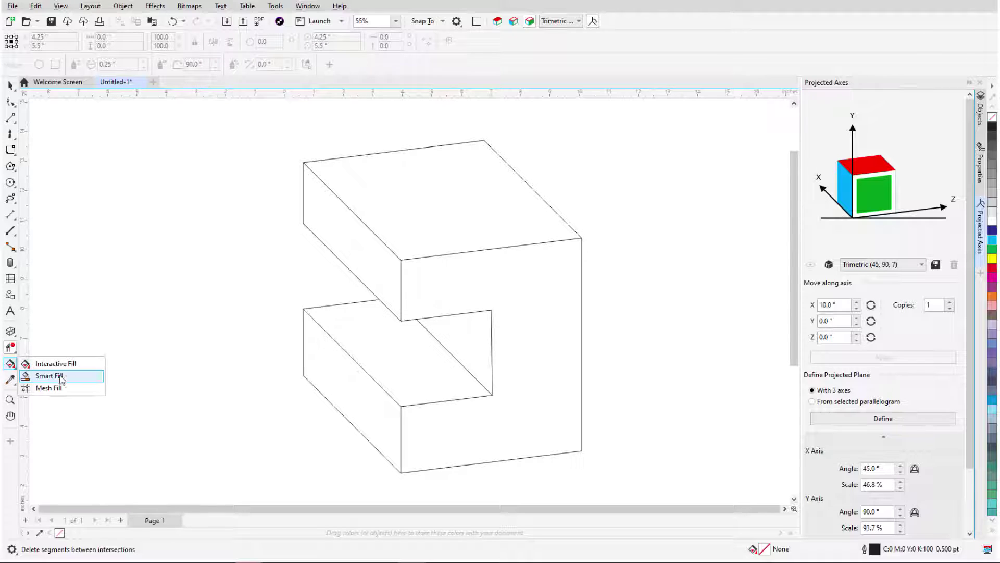
left_click(82, 377)
left_click(345, 270)
left_click(352, 368)
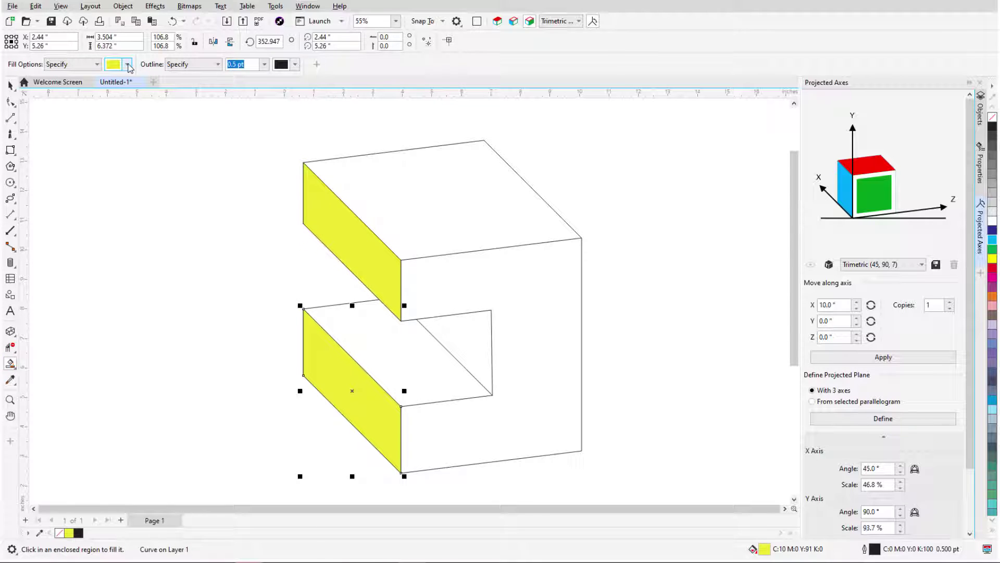
Step: Fill the upper and lower top faces dark blue
left_click(127, 64)
left_click(166, 199)
left_click(384, 339)
left_click(422, 227)
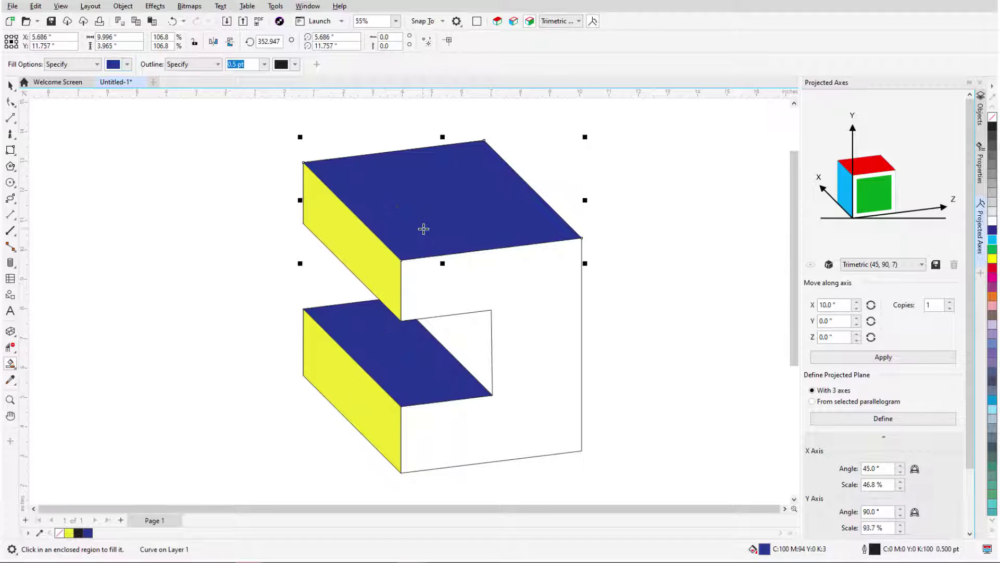
Step: Fill the front faces magenta
left_click(127, 65)
left_click(180, 199)
left_click(178, 123)
left_click(475, 321)
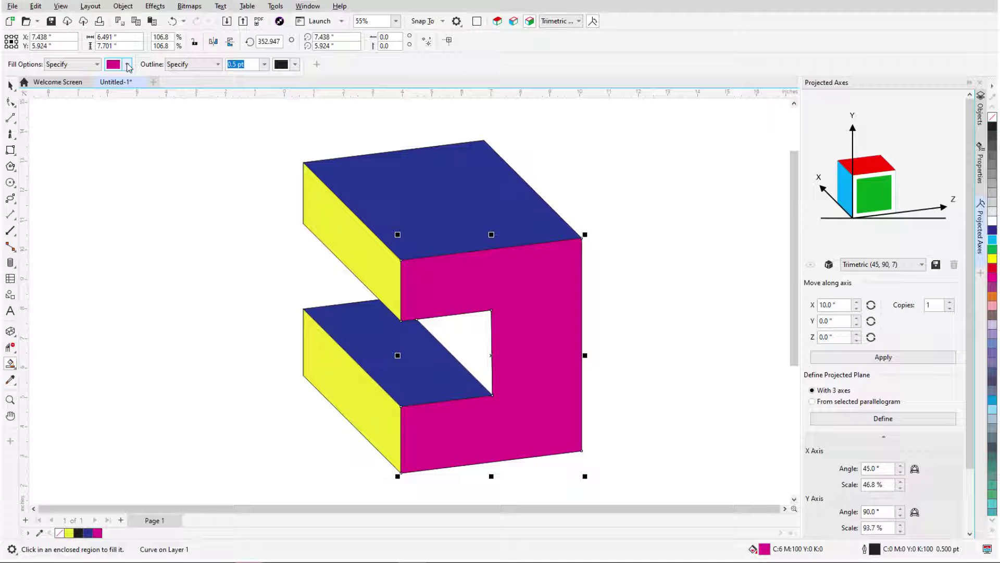
Step: Fill the inner notch face green, then clear the selection
left_click(127, 64)
left_click(139, 200)
left_click(162, 133)
left_click(454, 356)
key("space")
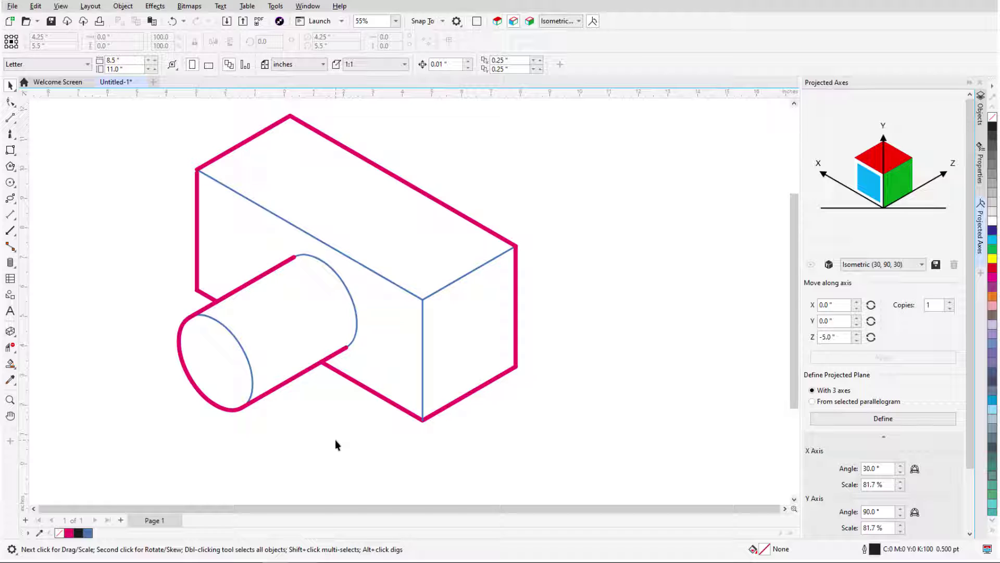
Step: Open the Object Styles docker and review the Thin Line style's outline settings
right_click(983, 275)
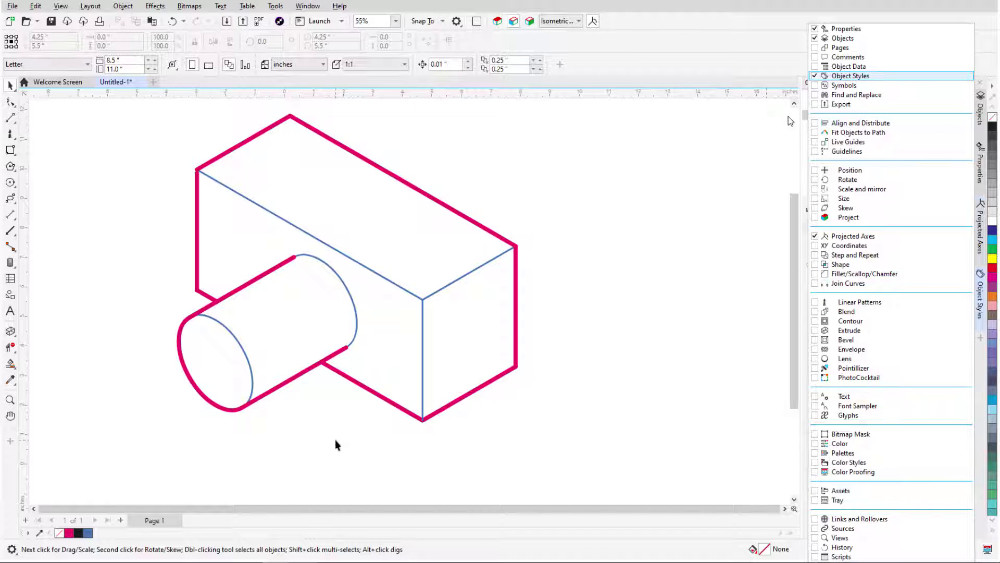
left_click(850, 76)
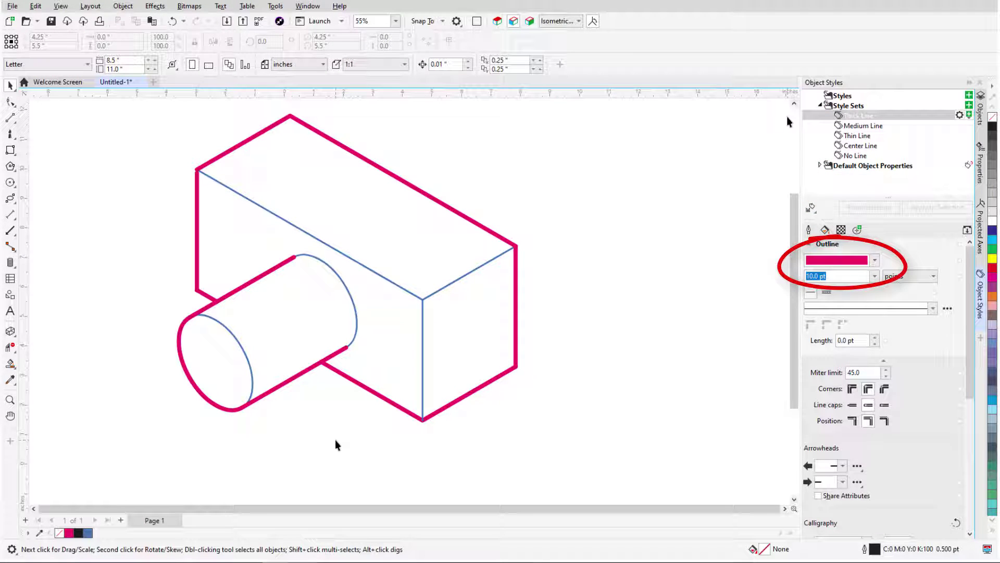
left_click(857, 136)
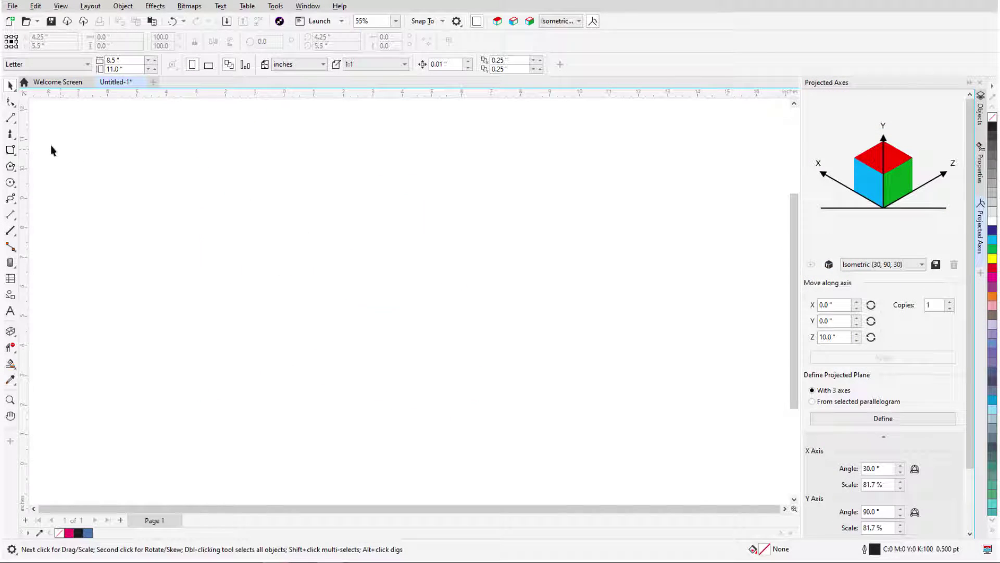
Step: Drag an isometric rectangle near the page centre and thicken its two lower edges
left_click(15, 123)
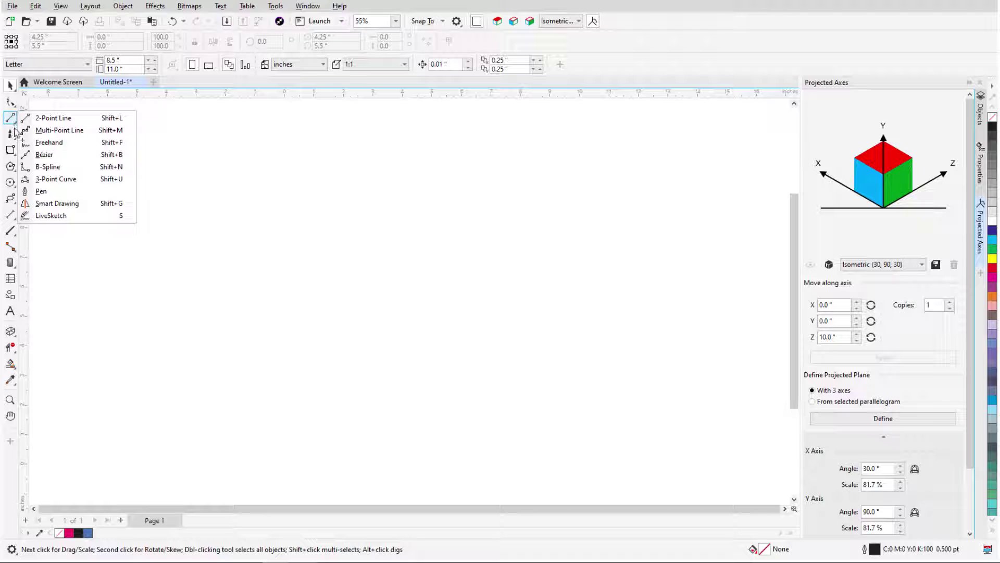
left_click(14, 153)
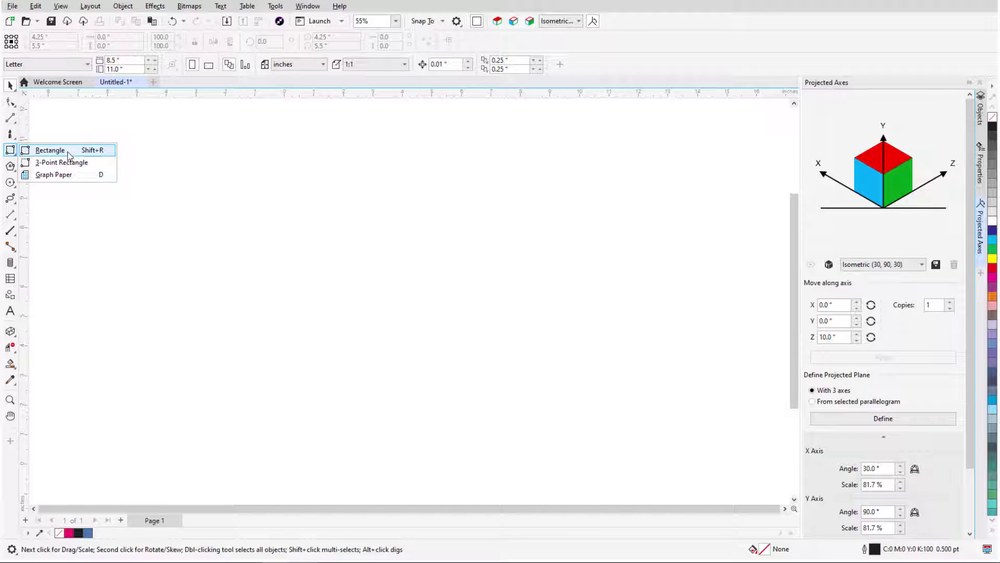
left_click(50, 151)
left_click_drag(199, 290, 519, 368)
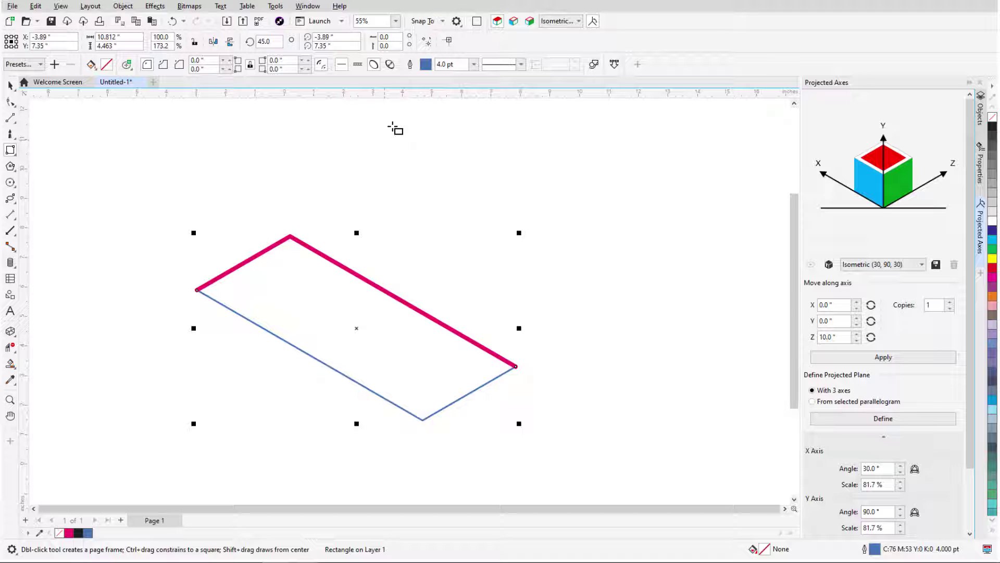
left_click(390, 65)
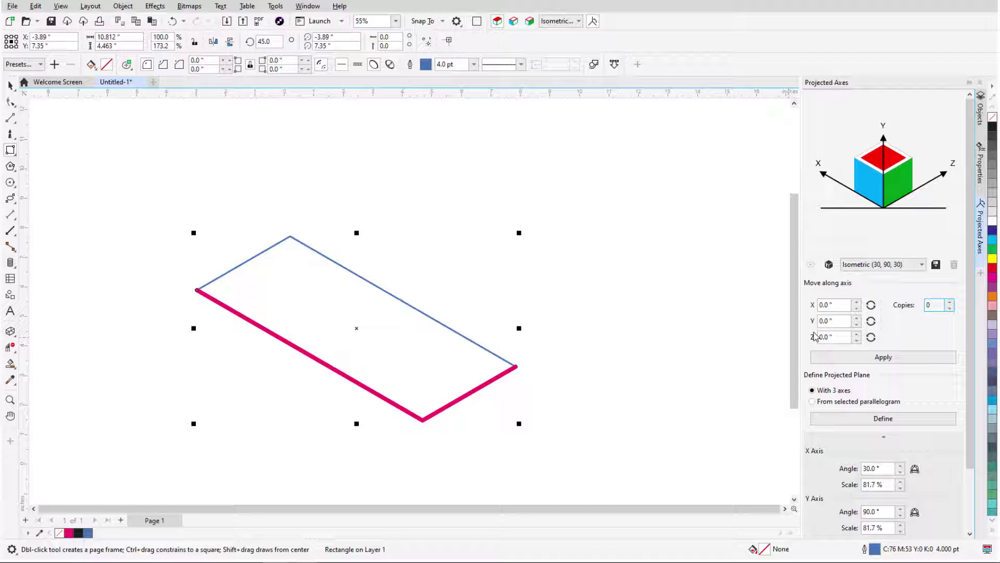
Step: Make one copy of the parallelogram 5" along Y, with thick upper edges
left_click(833, 321)
type("5")
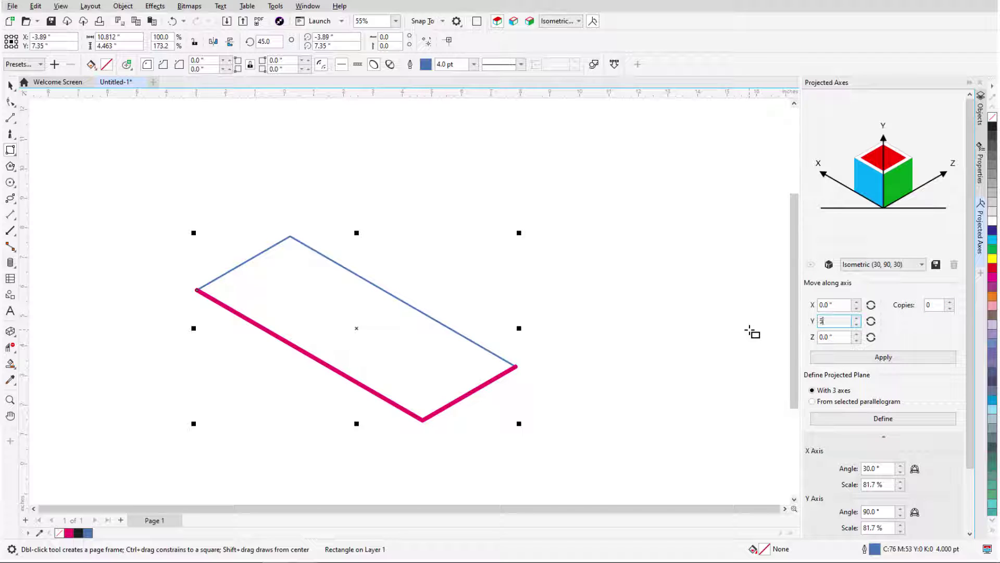
left_click(951, 303)
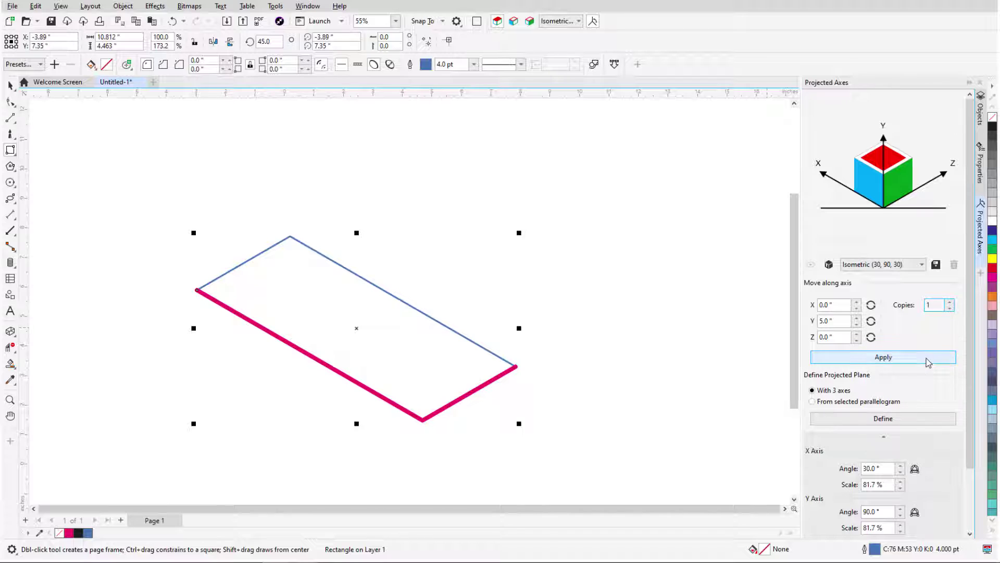
left_click(937, 360)
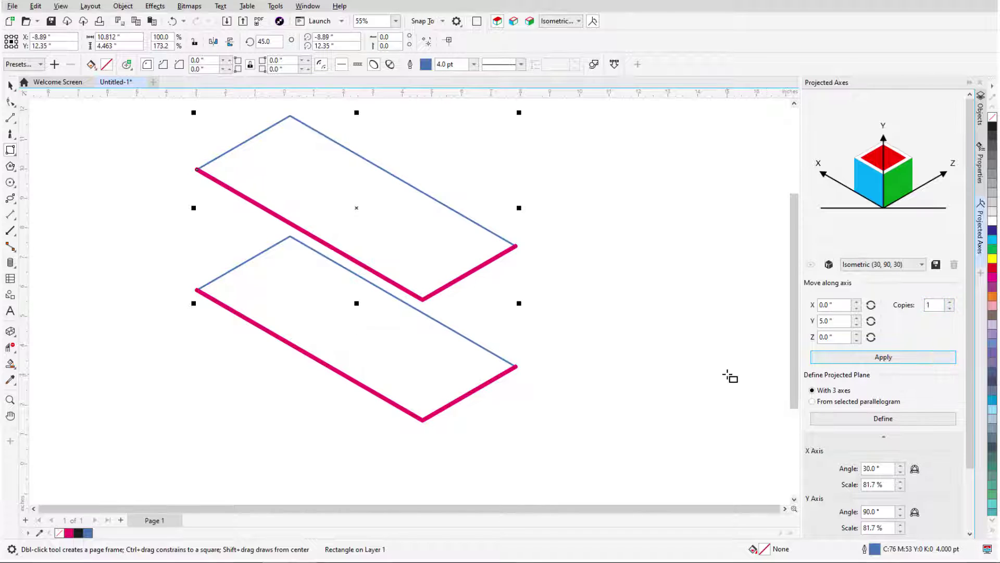
left_click(390, 65)
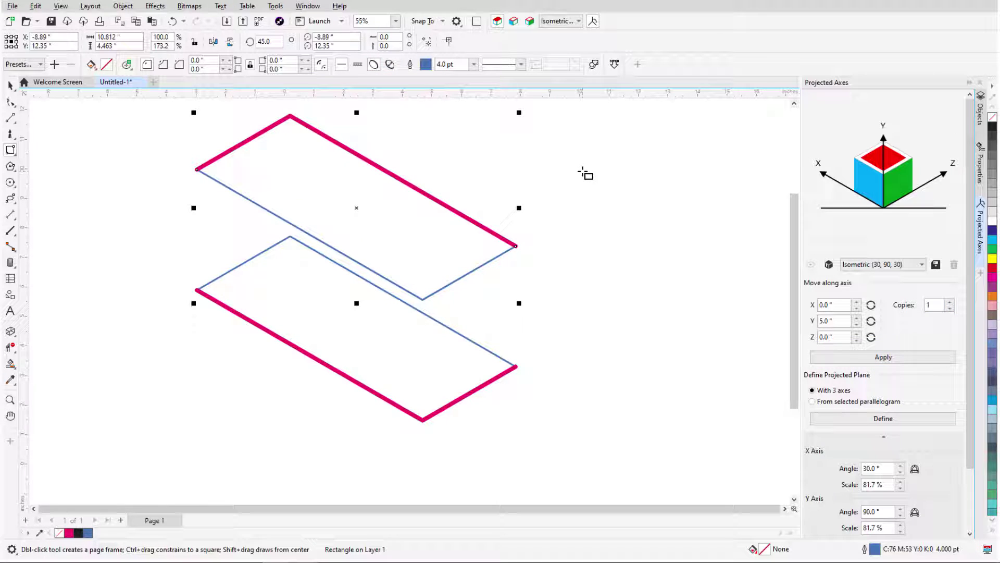
Step: Draw the left, right, front-middle and back vertical edges between the parallelograms
left_click(11, 118)
left_click_drag(197, 168, 198, 291)
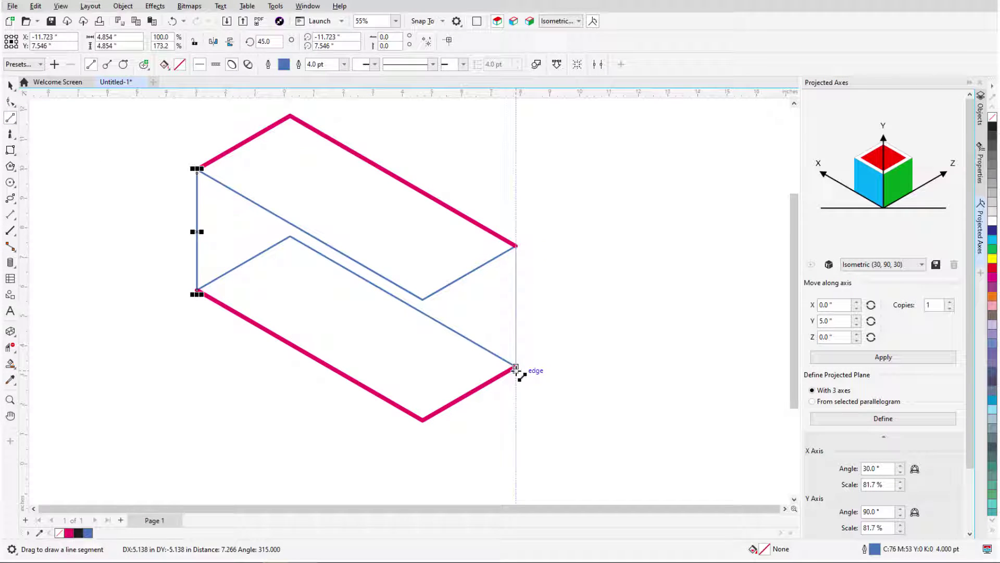
left_click_drag(516, 246, 516, 366)
left_click_drag(422, 295, 422, 423)
left_click_drag(290, 118, 290, 239)
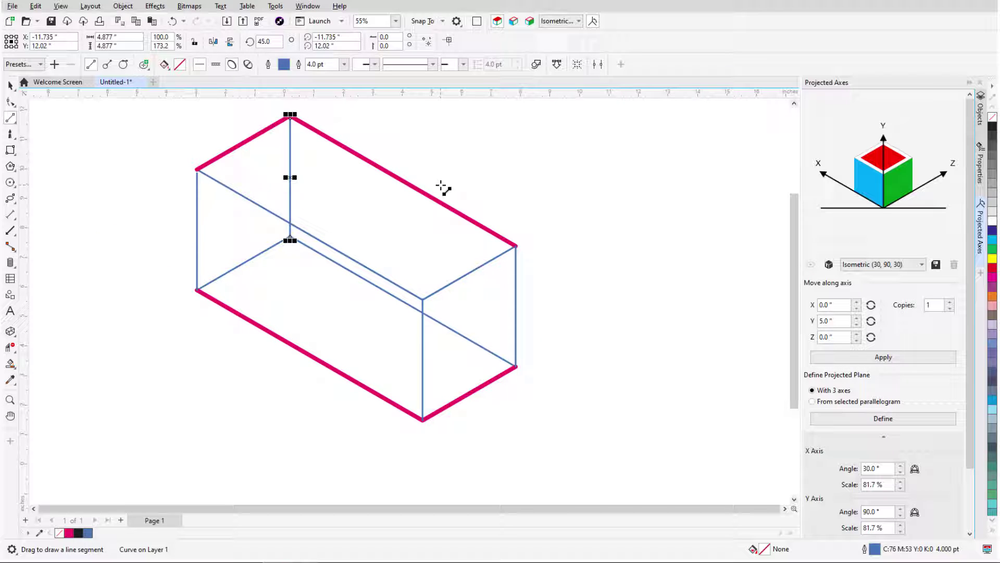
Step: Make the left and right vertical edges thick with the Thick Line style
left_click(197, 227)
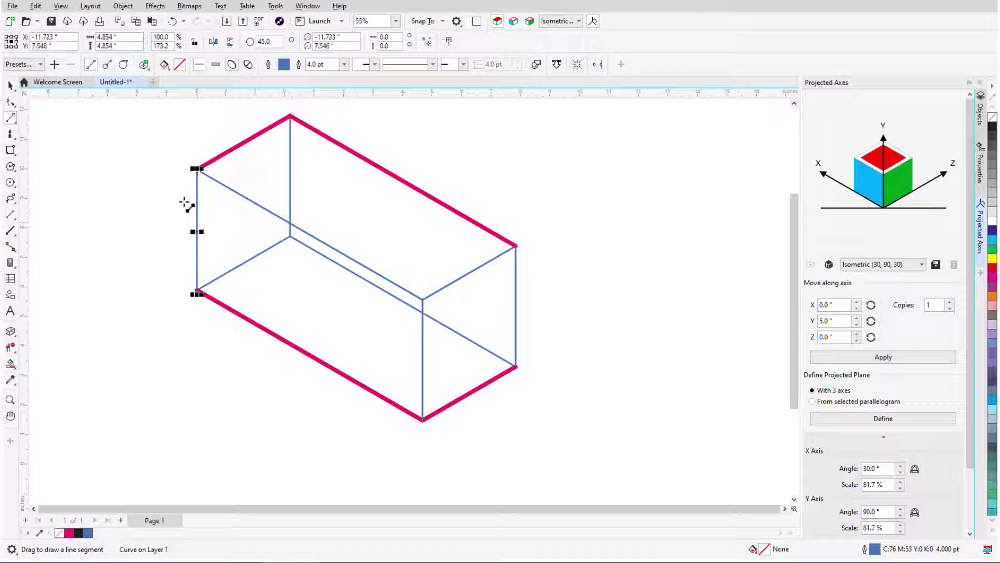
left_click(248, 65)
left_click(516, 304)
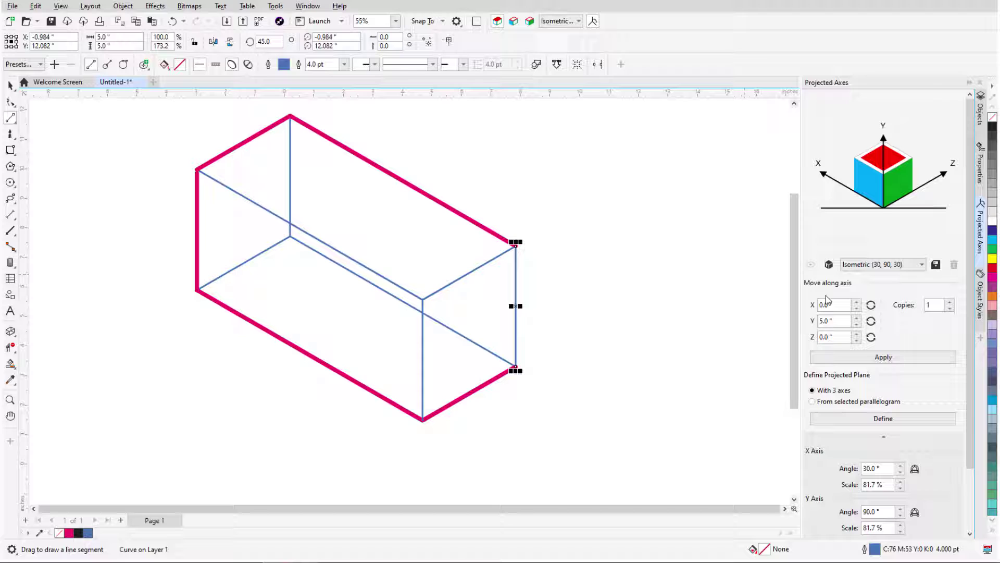
left_click(983, 312)
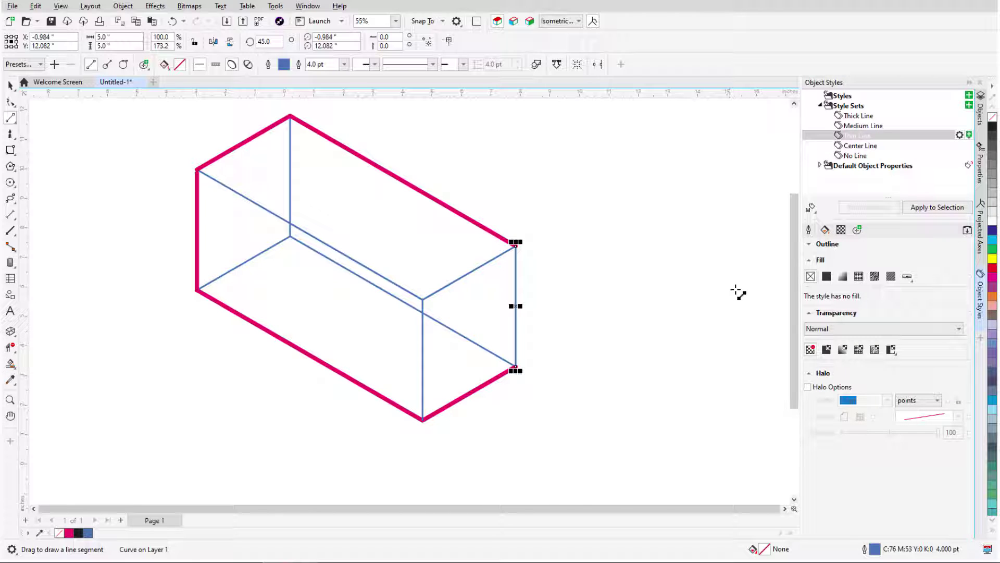
left_click(860, 117)
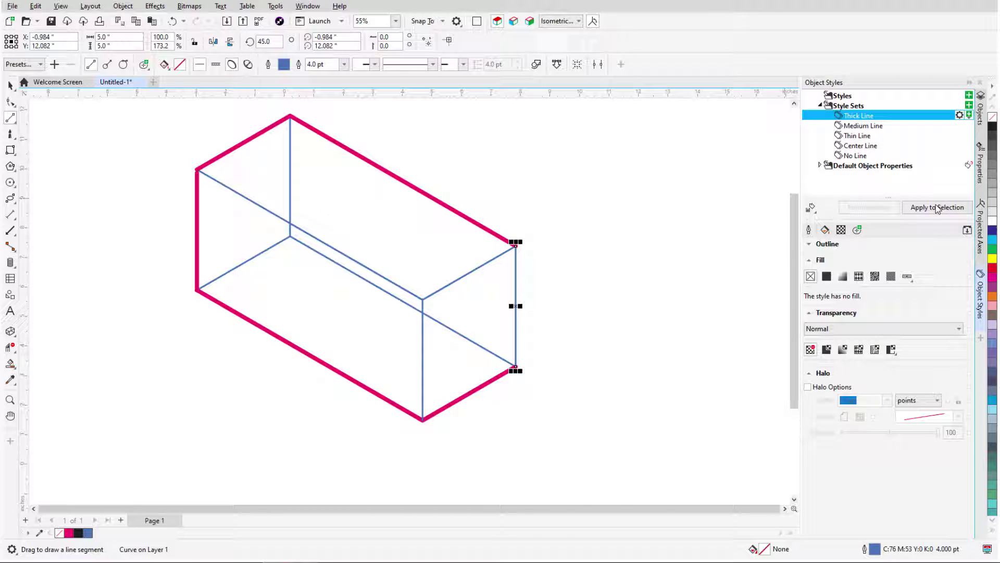
left_click(938, 207)
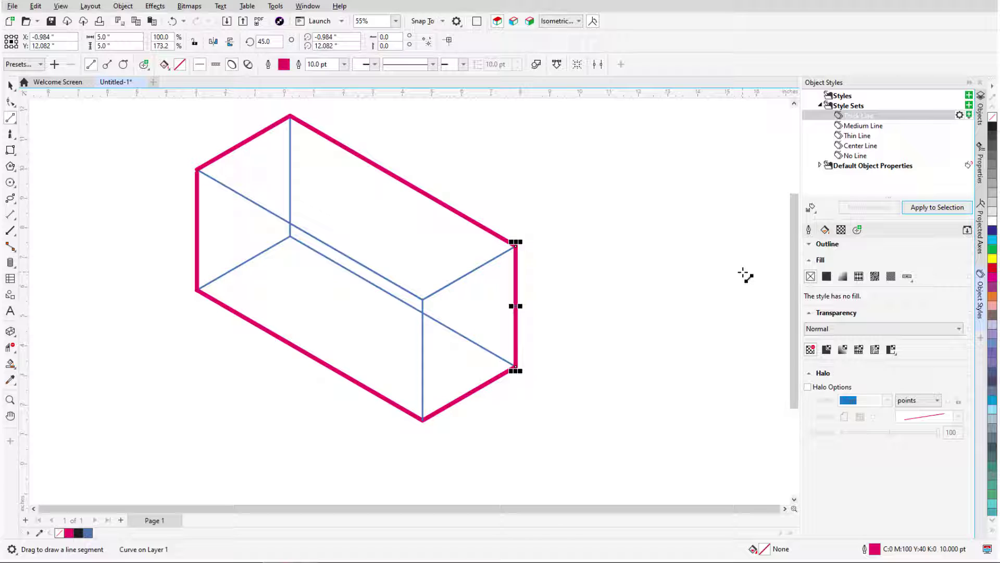
key("F6")
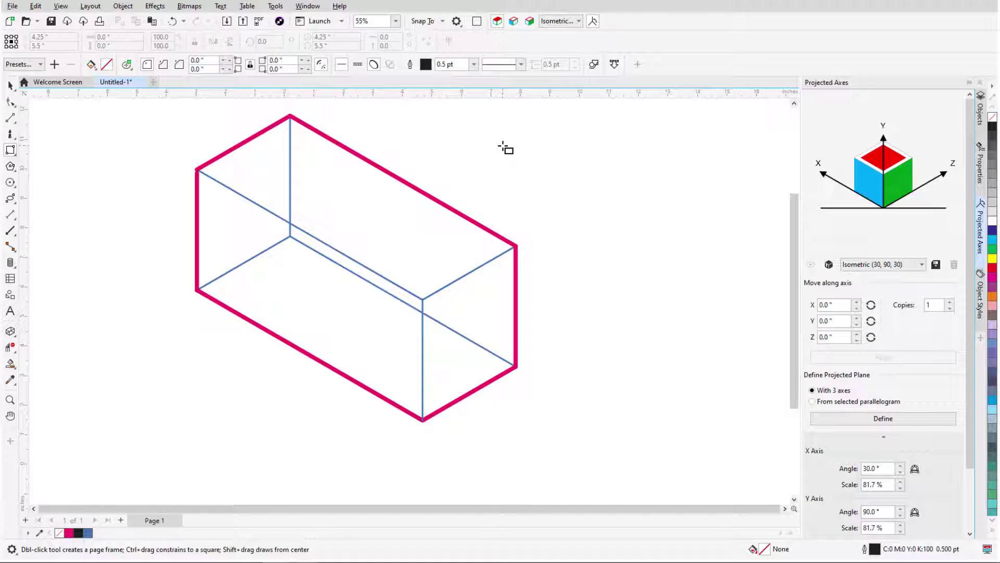
Step: Draw an ellipse on the box's left plane and copy it 5" along Z
left_click(867, 187)
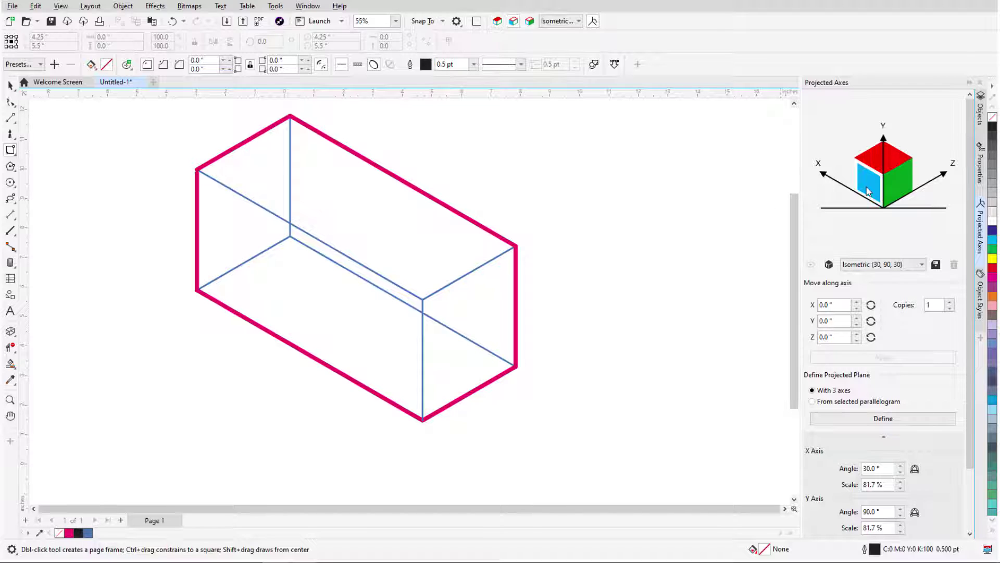
left_click(10, 183)
left_click_drag(291, 282, 361, 344)
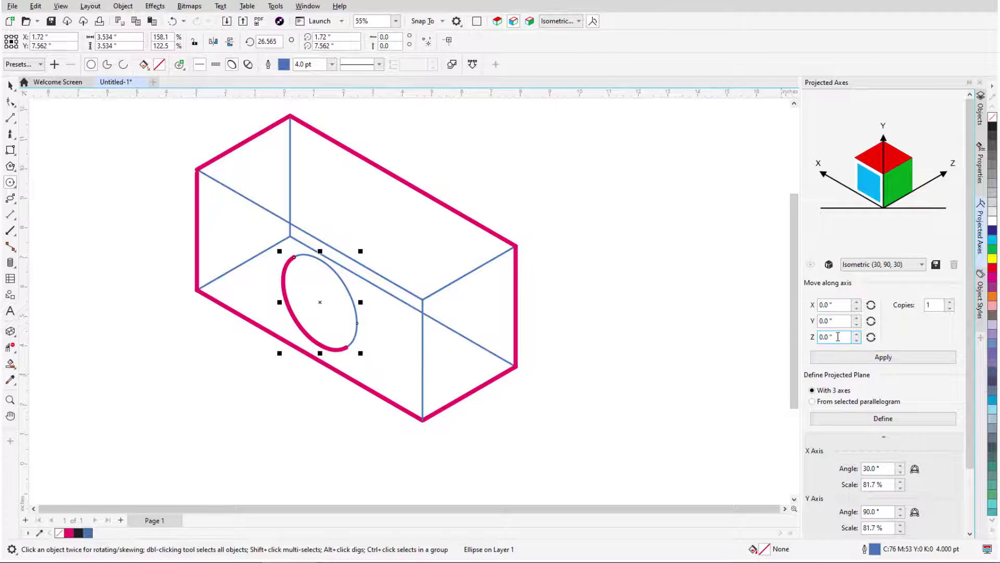
type("-5")
type(".0 \"")
key("Return")
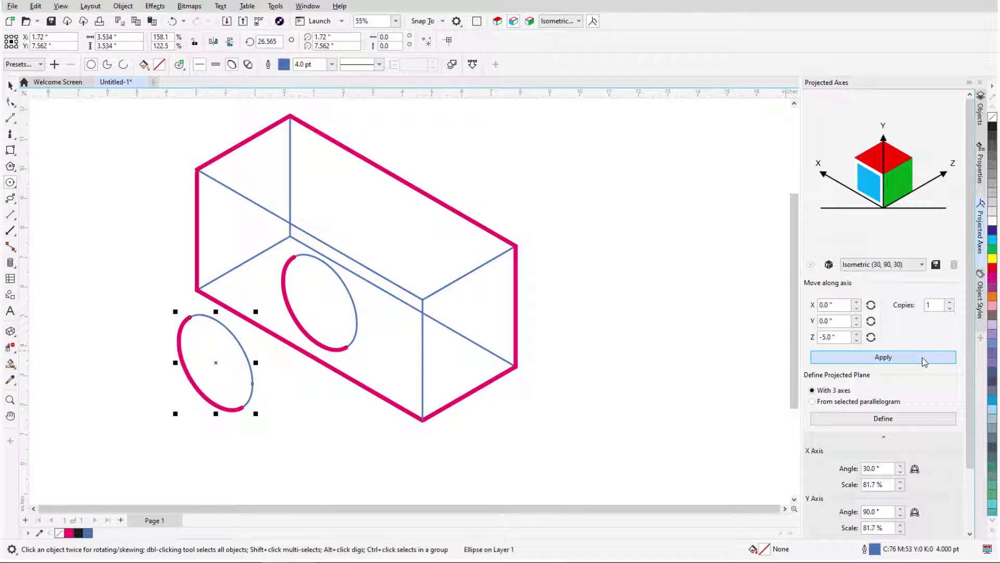
Step: Draw the cylinder's upper and lower side lines between the ellipses
left_click(10, 117)
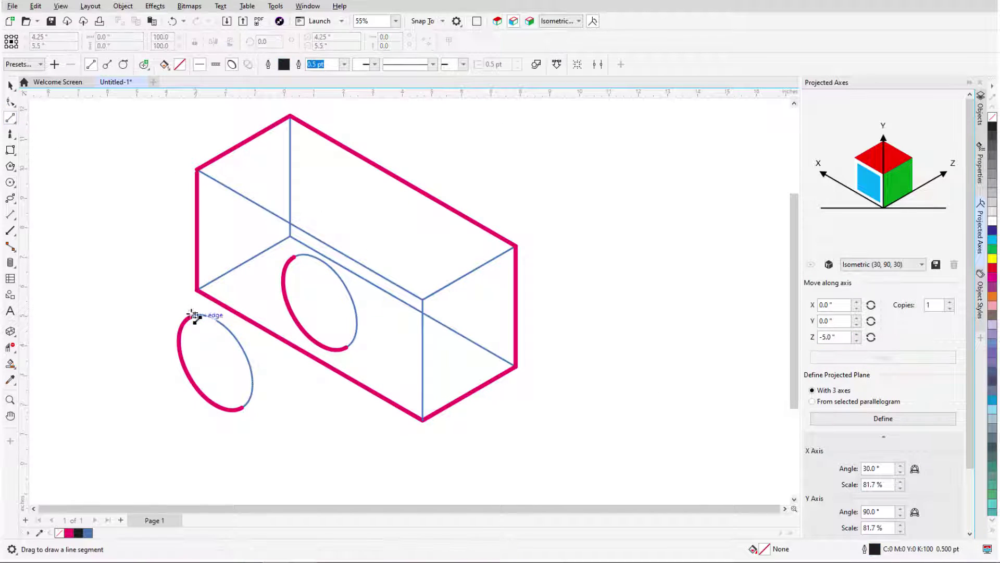
left_click_drag(190, 316, 295, 258)
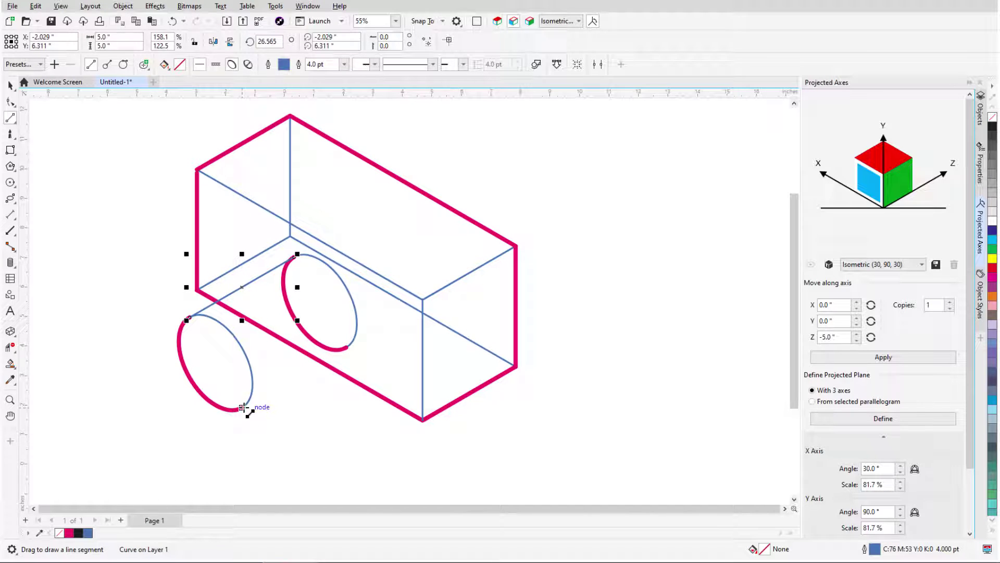
left_click_drag(245, 408, 348, 349)
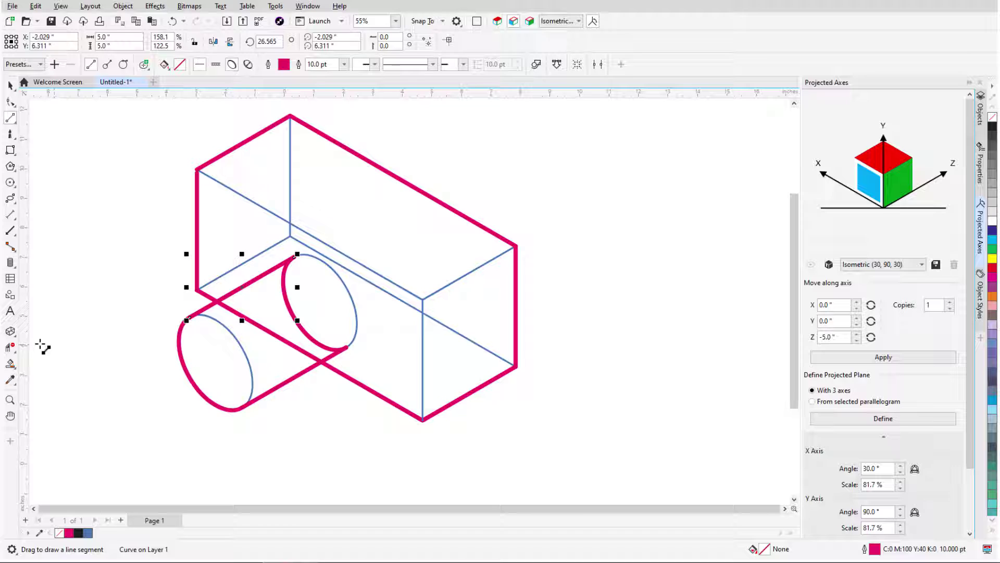
Step: Delete the hidden back edge, right-face segment, inner ellipse arc and box edge inside the cylinder
left_click(10, 347)
left_click(295, 235)
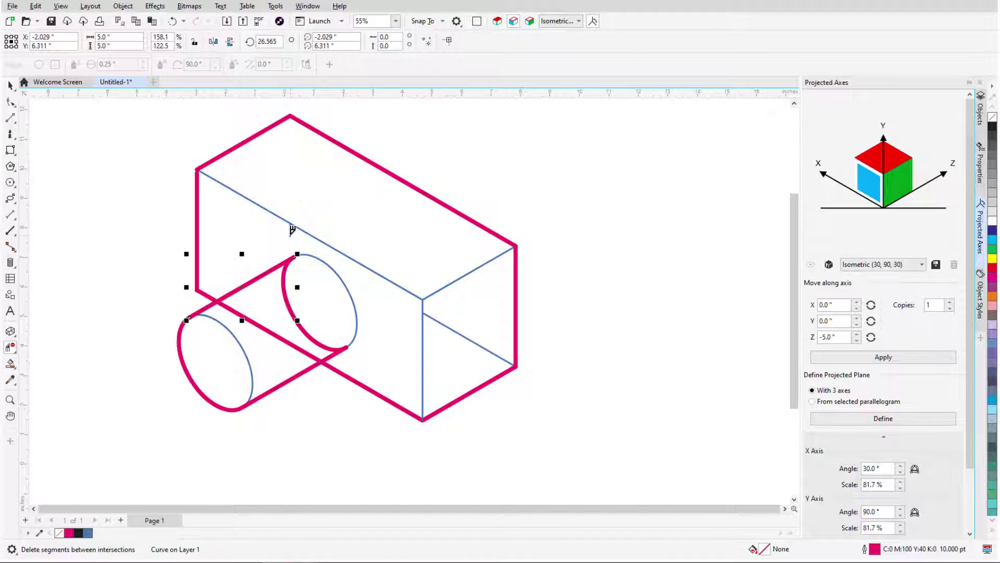
left_click(462, 332)
left_click(288, 301)
left_click(291, 342)
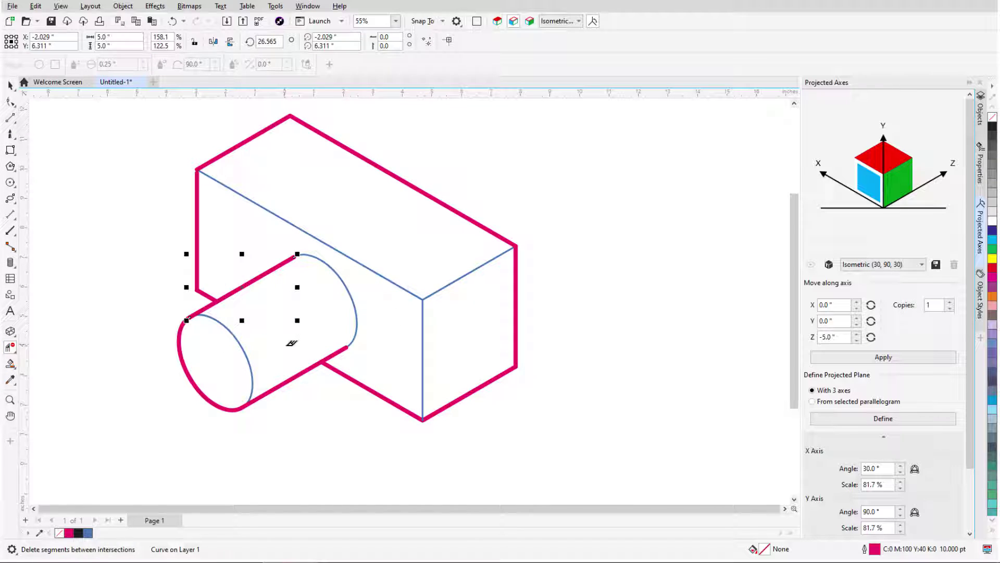
key("space")
left_click(333, 431)
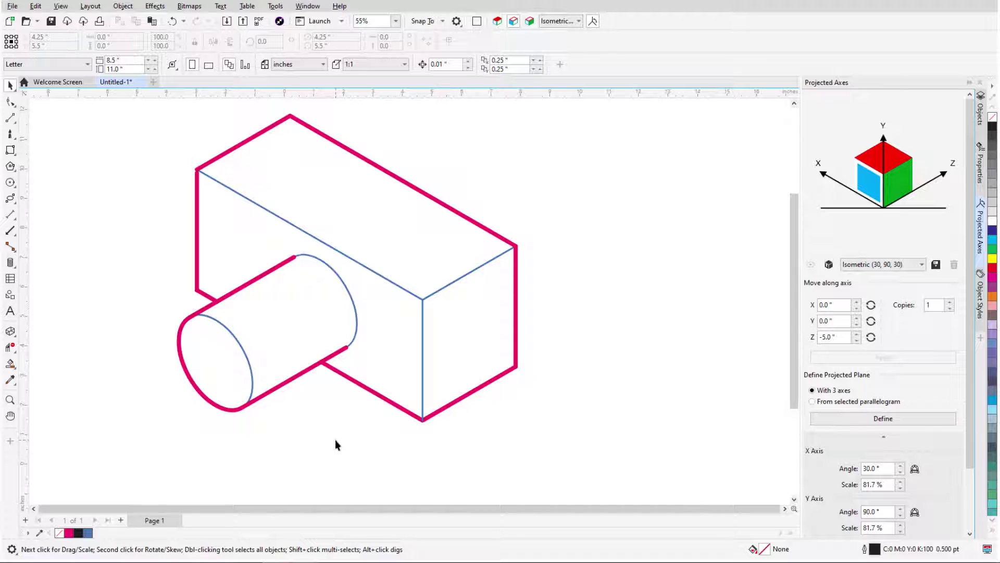